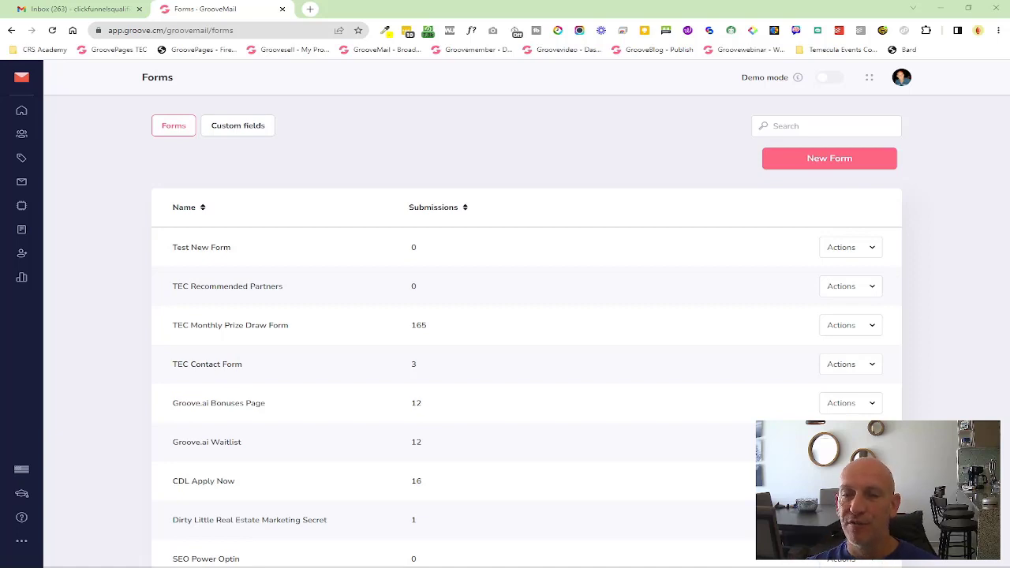
# Create a new form named "Test 123" and continue to its editor.
pyautogui.click(829, 166)
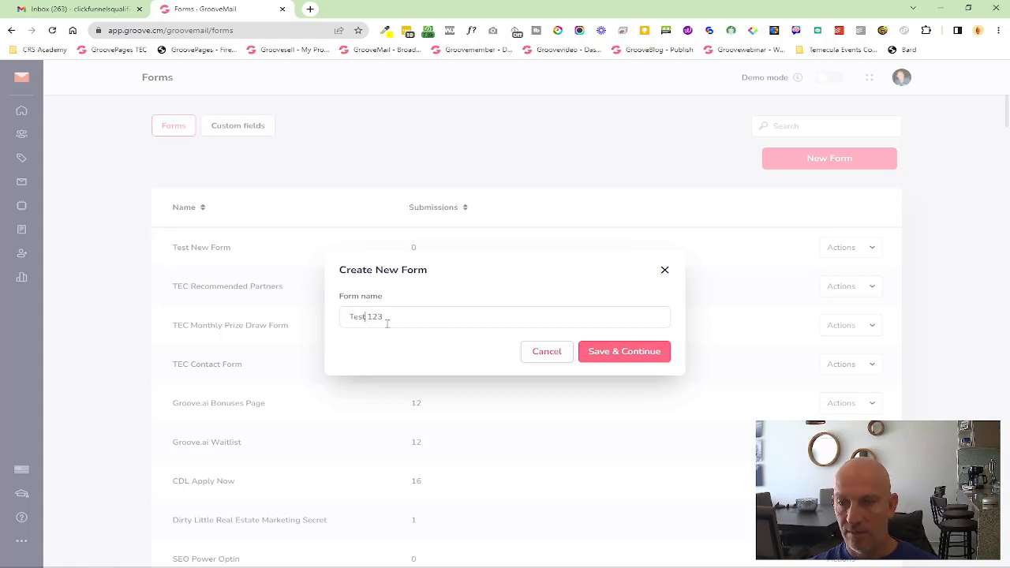
pyautogui.click(646, 355)
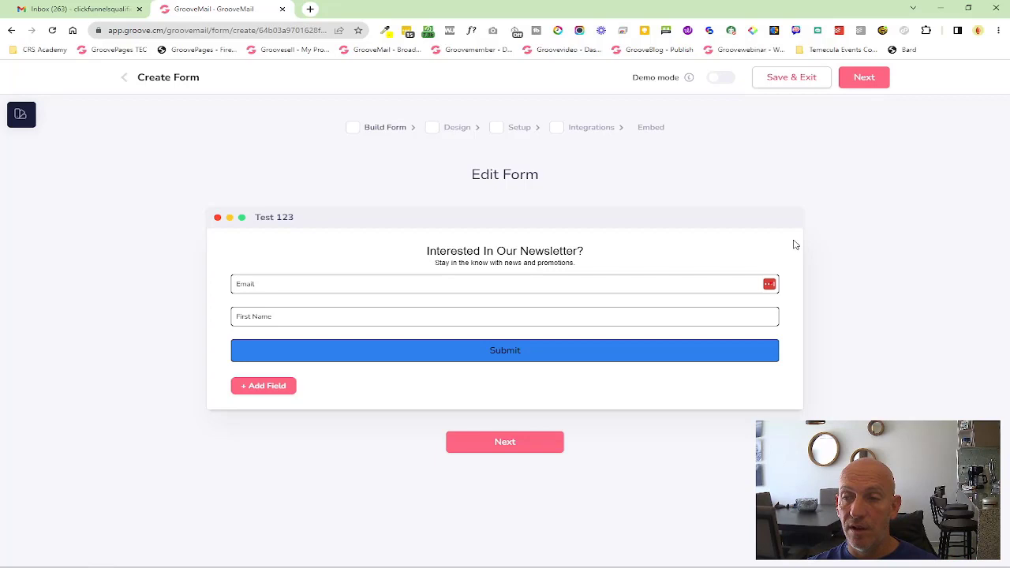
# Examine the Email field's settings and the field types available for adding, leaving the form as it is.
pyautogui.click(280, 284)
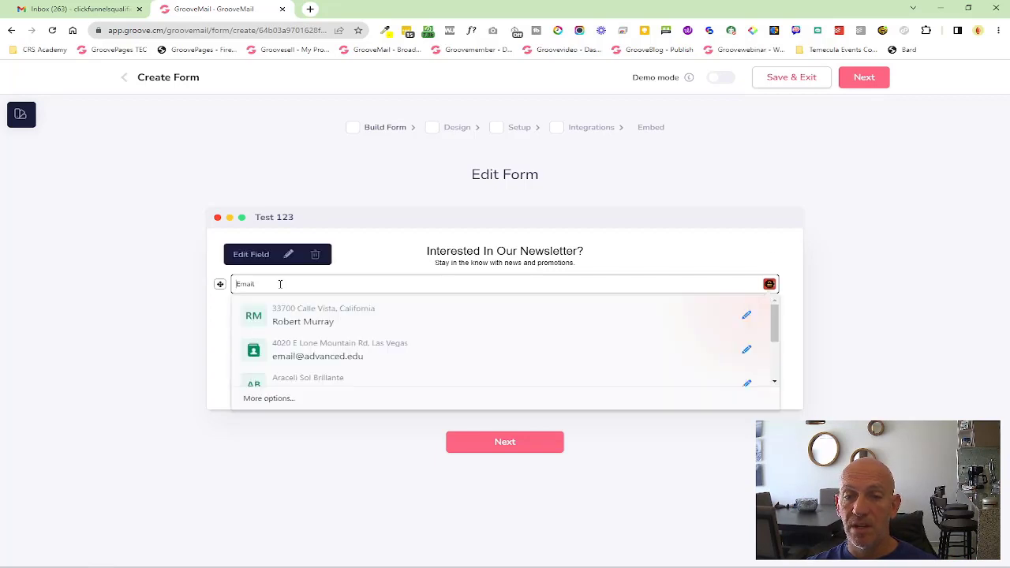
pyautogui.click(288, 254)
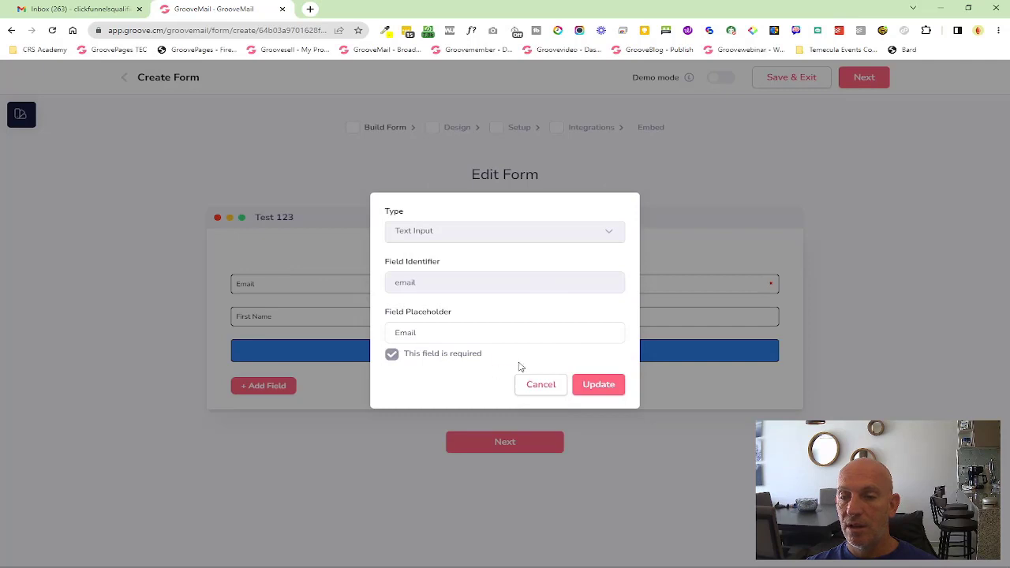
pyautogui.doubleClick(481, 338)
pyautogui.click(541, 384)
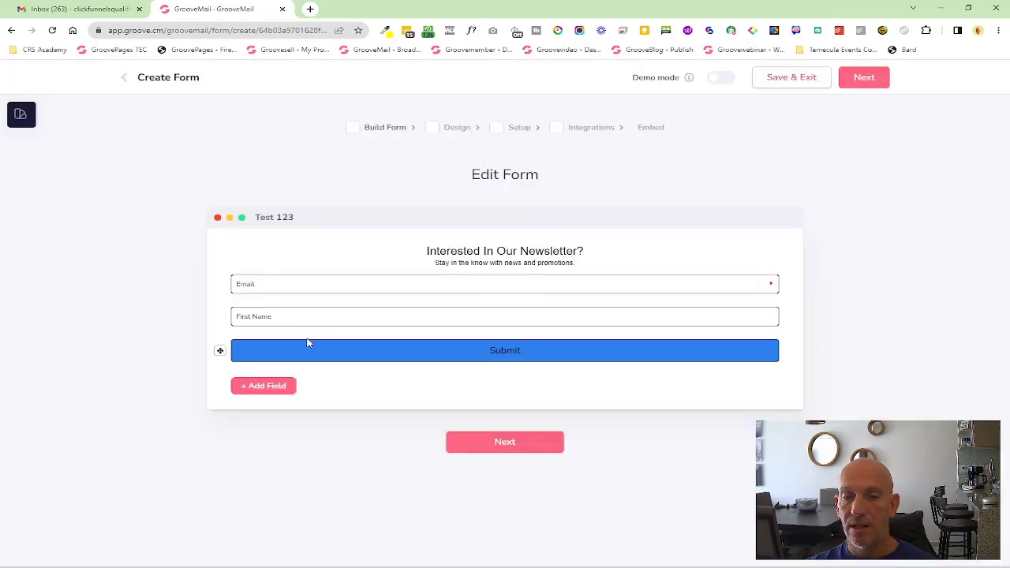
pyautogui.click(247, 386)
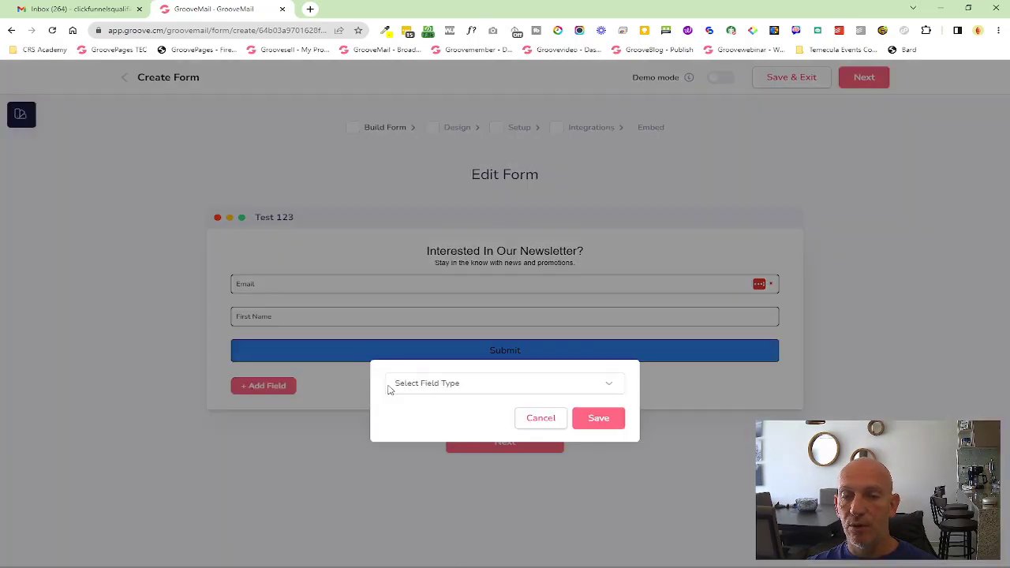
pyautogui.click(418, 382)
pyautogui.scroll(-5, 453, 291)
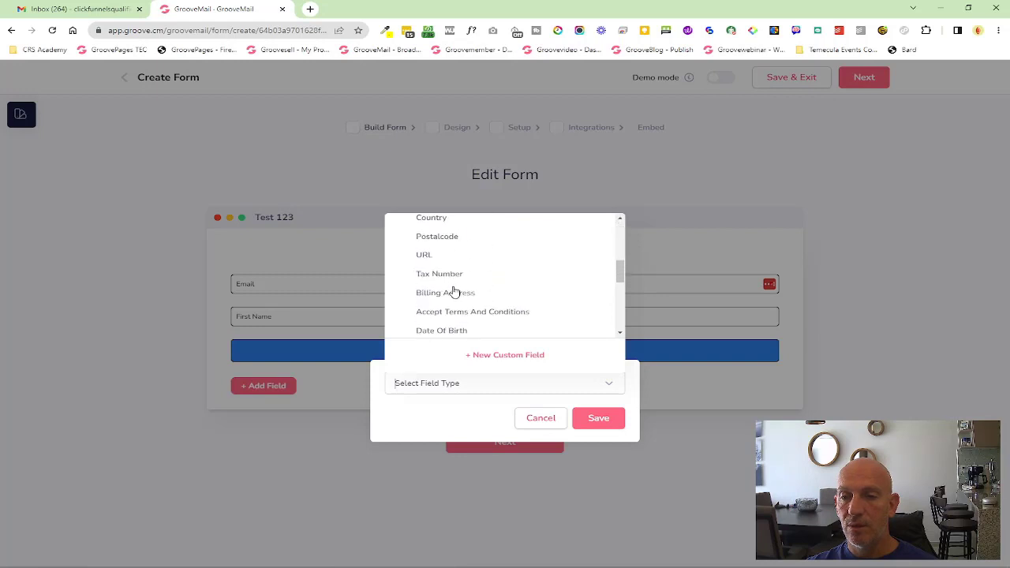
pyautogui.scroll(5, 450, 300)
pyautogui.click(263, 340)
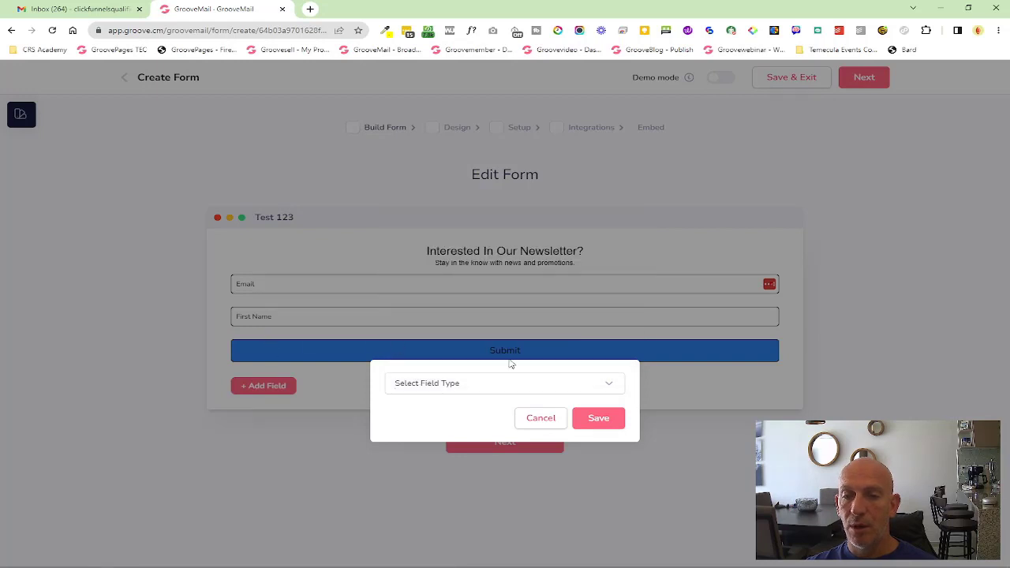
pyautogui.click(544, 419)
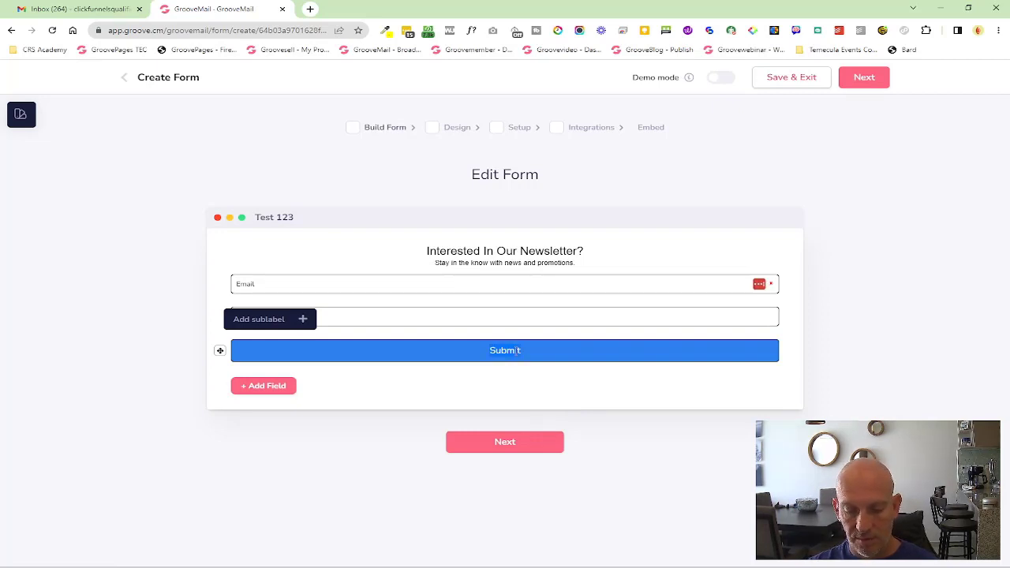
# Change the submit button's label to "submit Now" and add a sublabel to the button.
pyautogui.doubleClick(517, 351)
pyautogui.write('submit No')
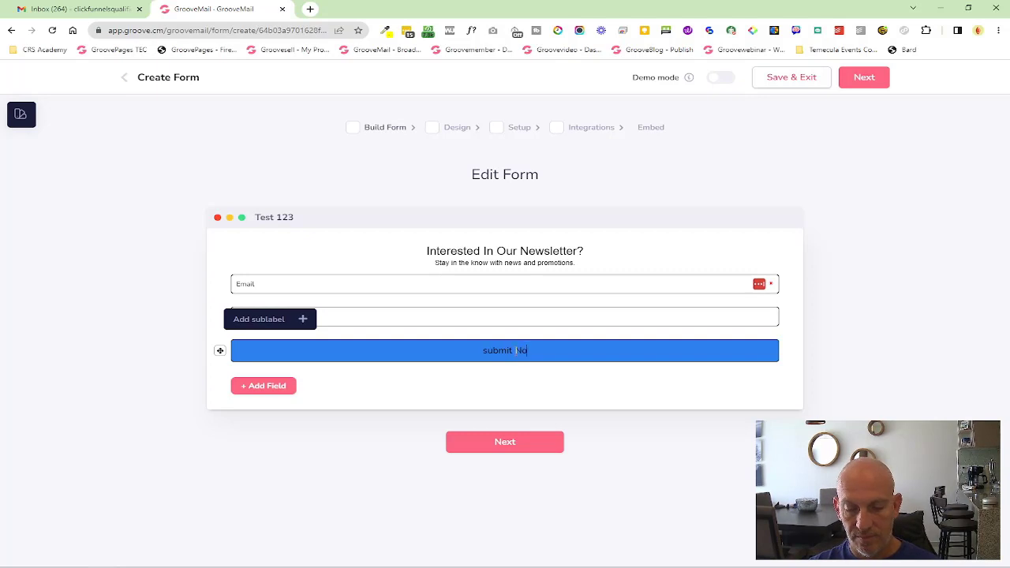
pyautogui.write('w')
pyautogui.click(466, 366)
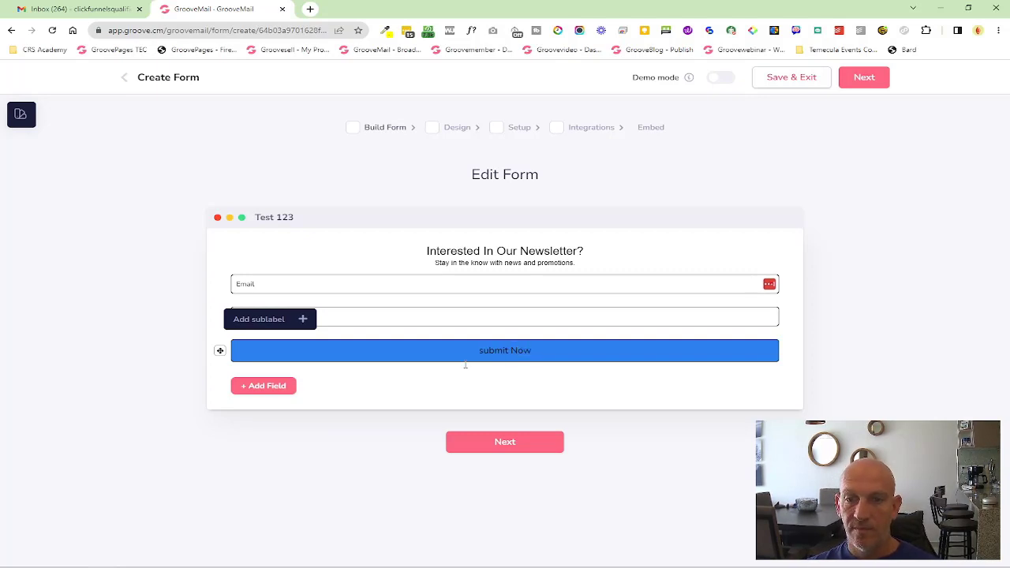
pyautogui.click(303, 321)
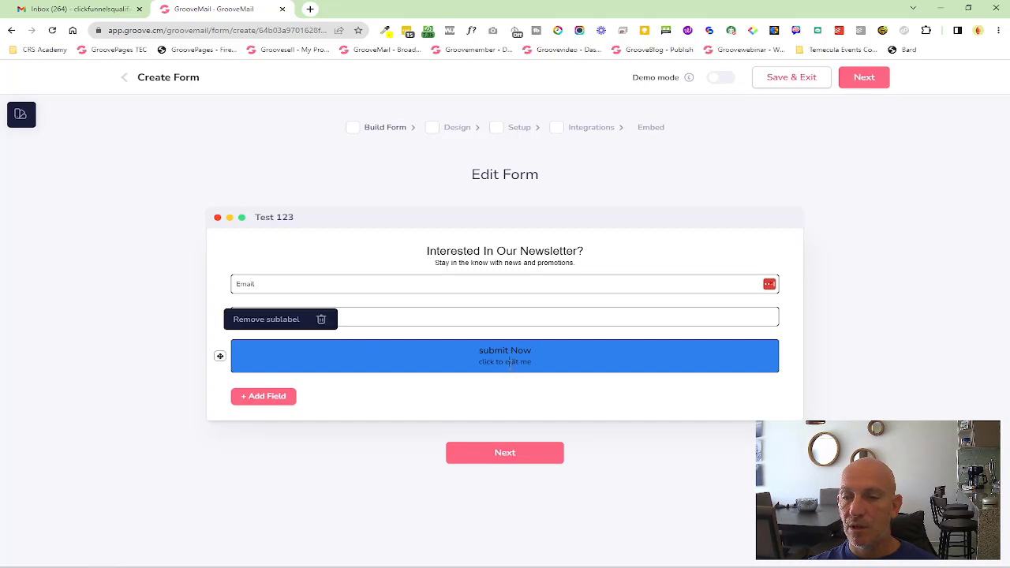
# Add the standard field "Accept Terms And Conditions" to the form.
pyautogui.click(275, 398)
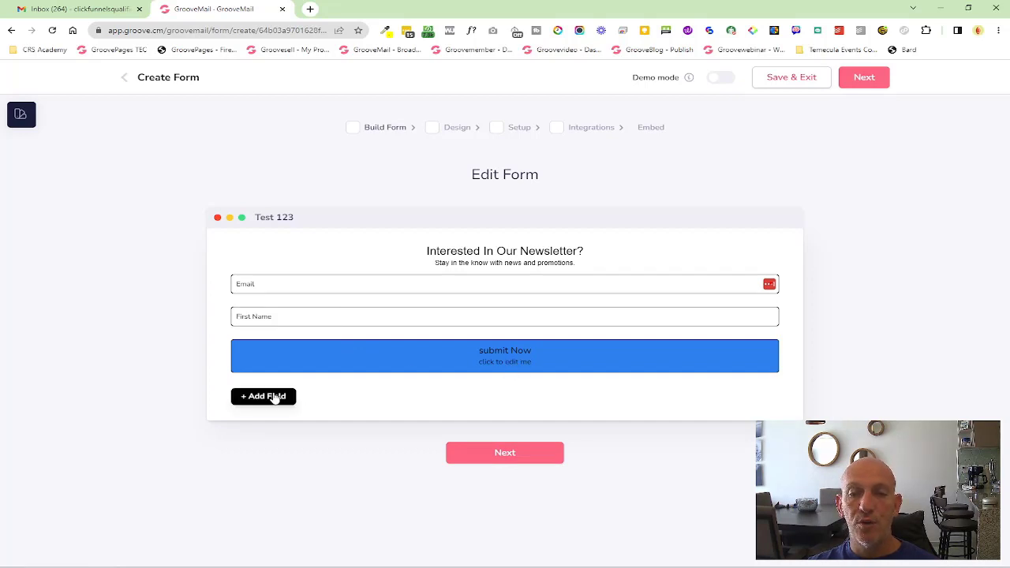
pyautogui.click(534, 396)
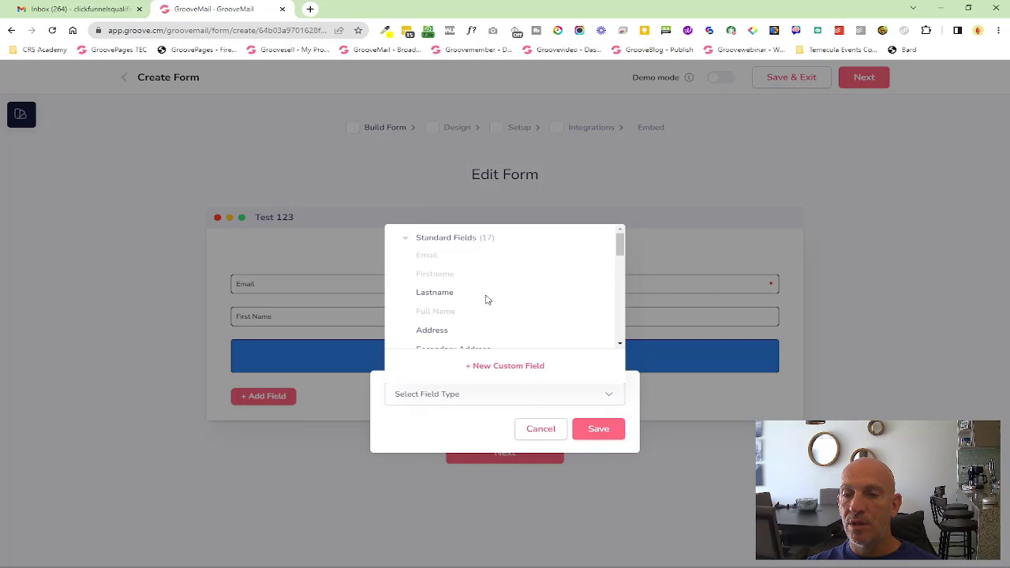
pyautogui.scroll(-3, 486, 300)
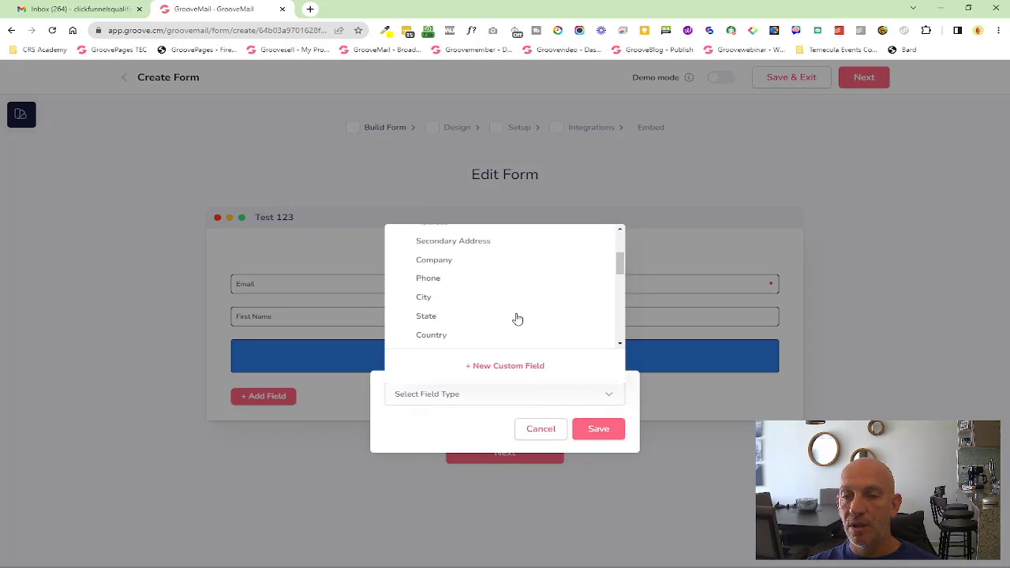
pyautogui.scroll(-4, 507, 318)
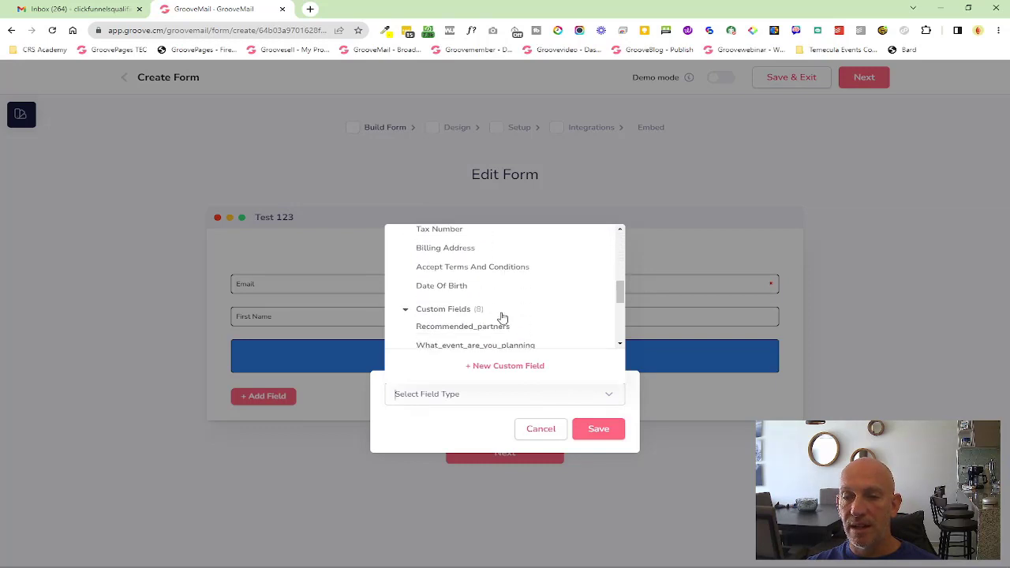
pyautogui.click(464, 268)
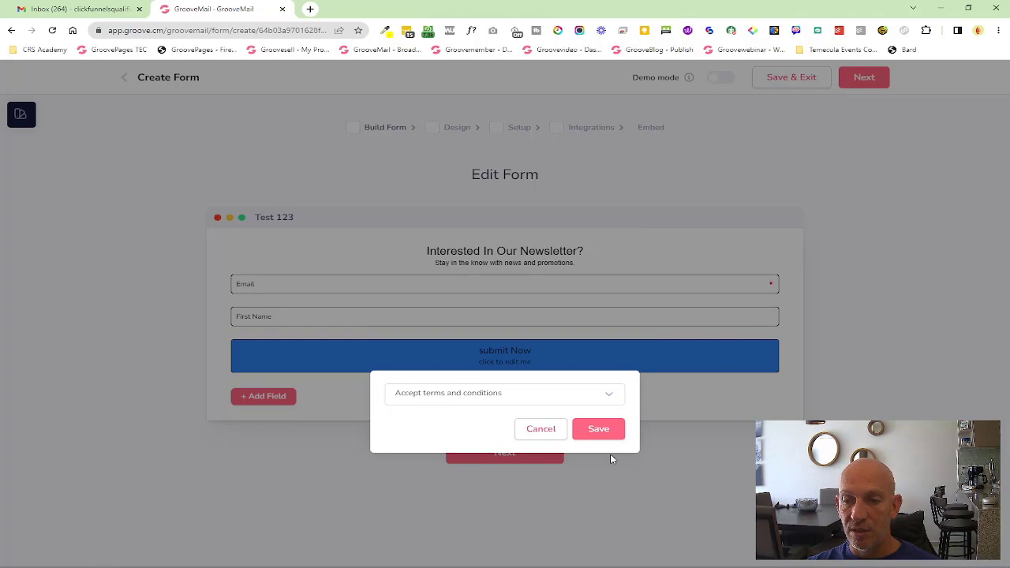
pyautogui.click(605, 429)
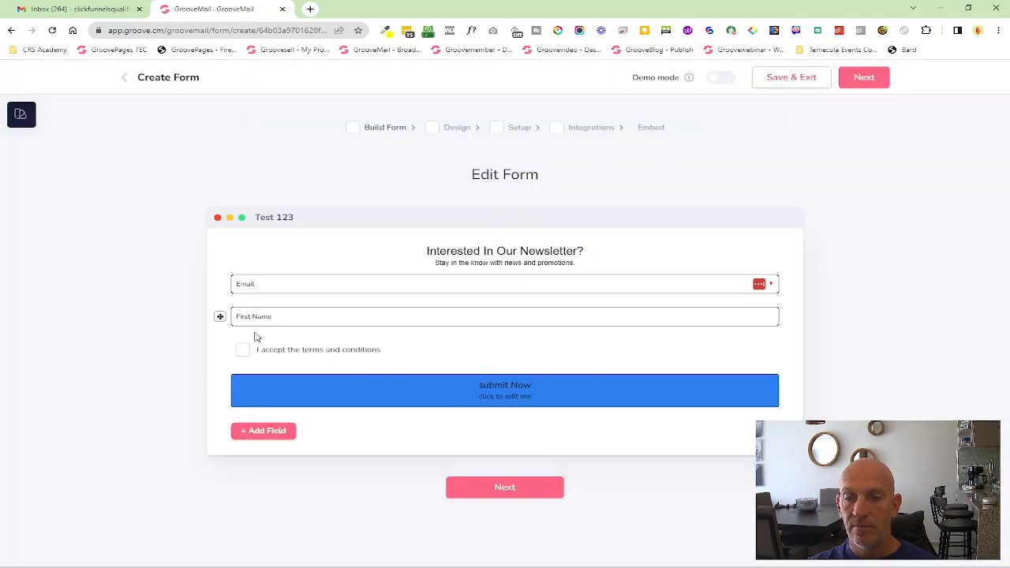
# Try marking the terms and conditions field as required in its field settings.
pyautogui.click(267, 353)
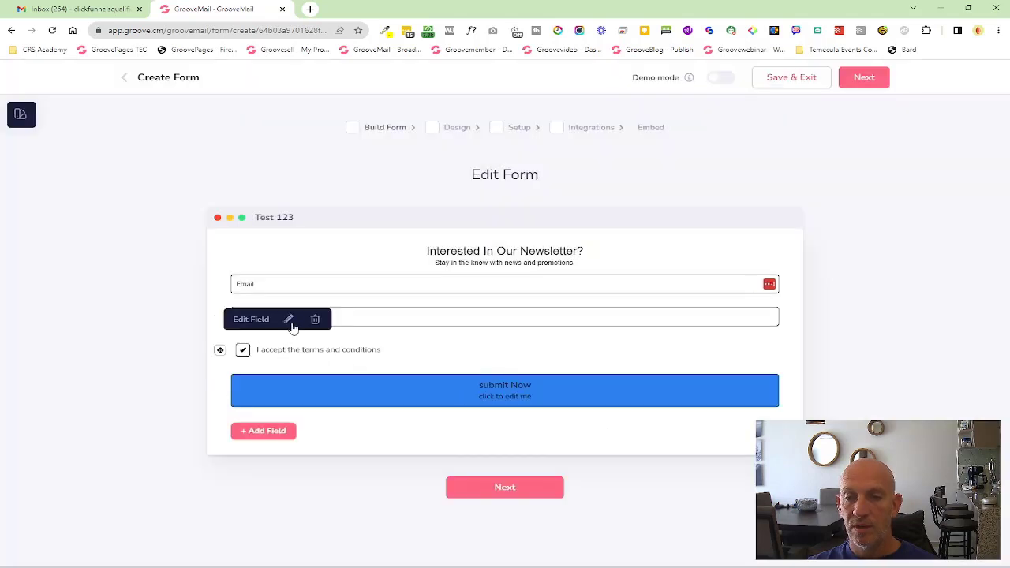
pyautogui.click(289, 321)
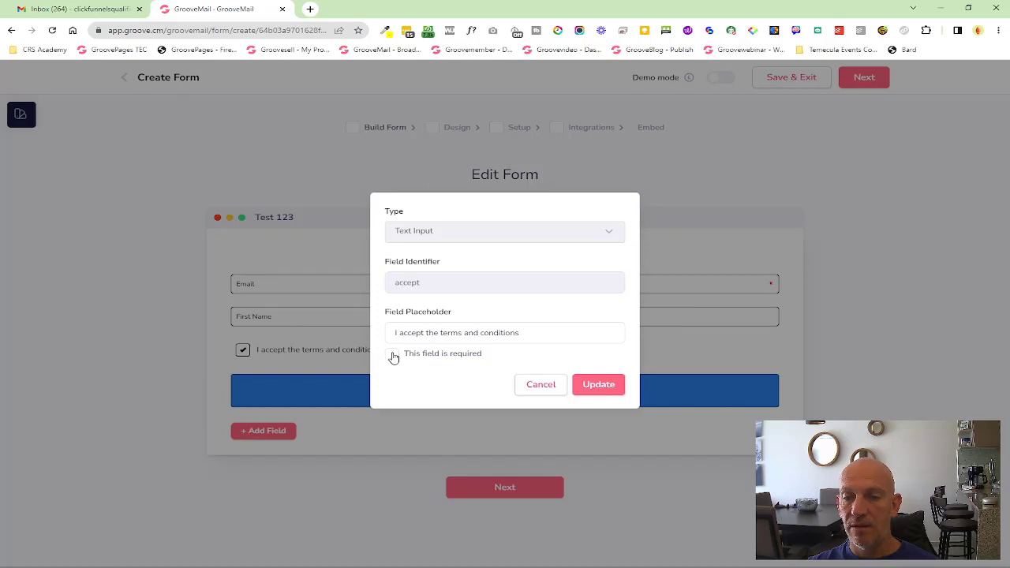
pyautogui.click(393, 357)
pyautogui.click(537, 386)
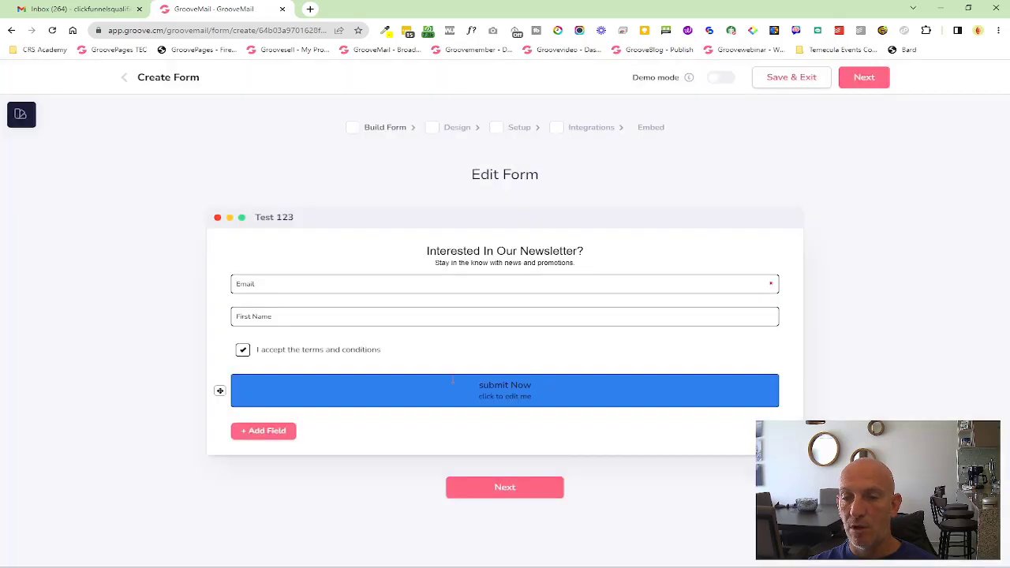
# Add the standard "Date Of Birth" field to the form and check its date input.
pyautogui.click(273, 434)
pyautogui.click(433, 428)
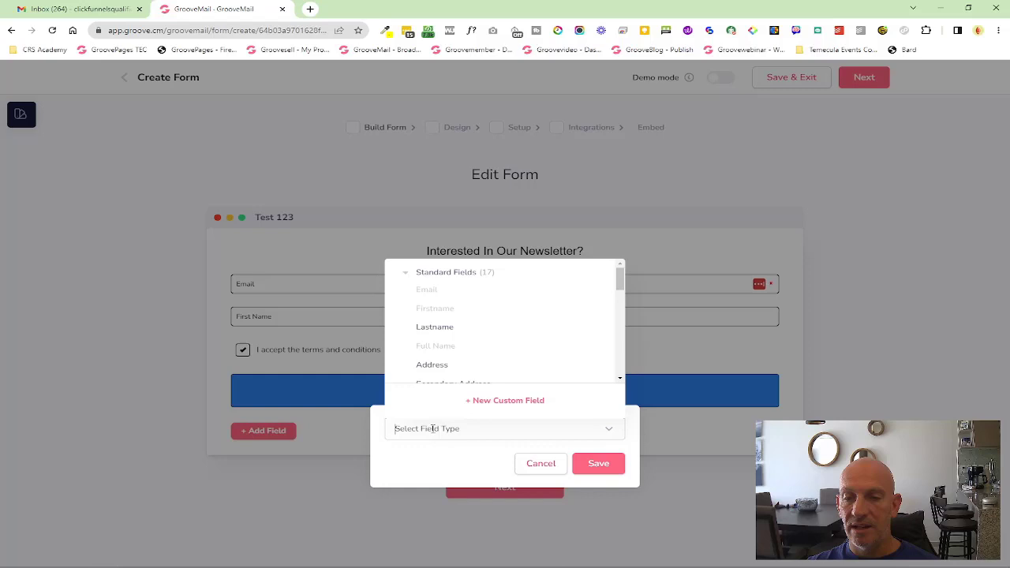
pyautogui.scroll(-5, 458, 351)
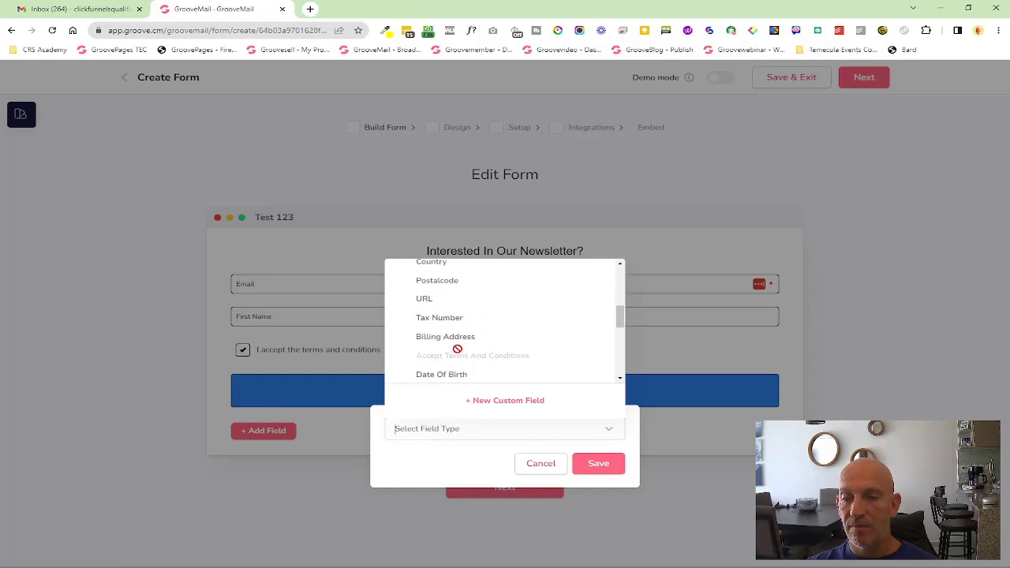
pyautogui.click(464, 375)
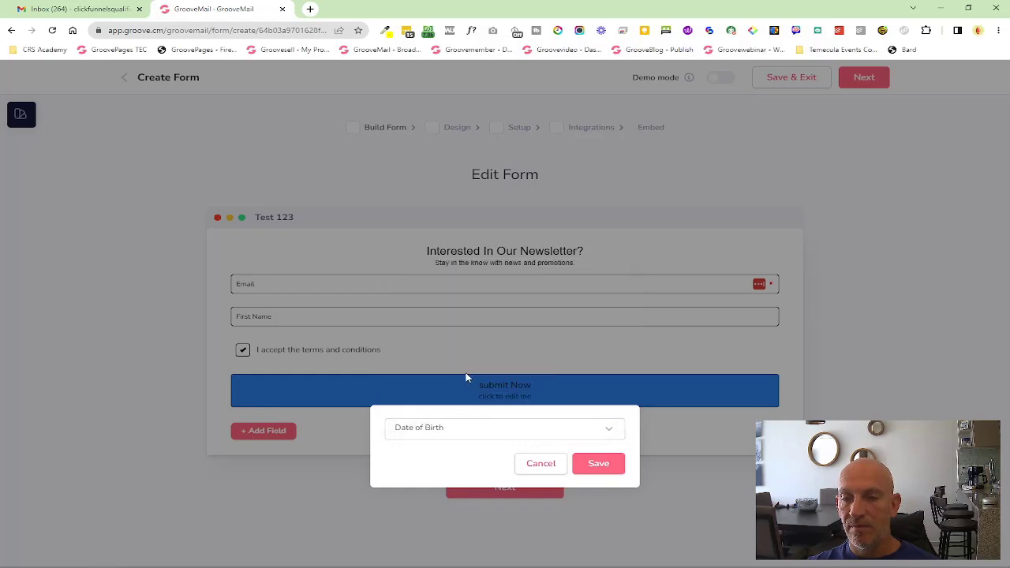
pyautogui.click(600, 464)
pyautogui.click(276, 383)
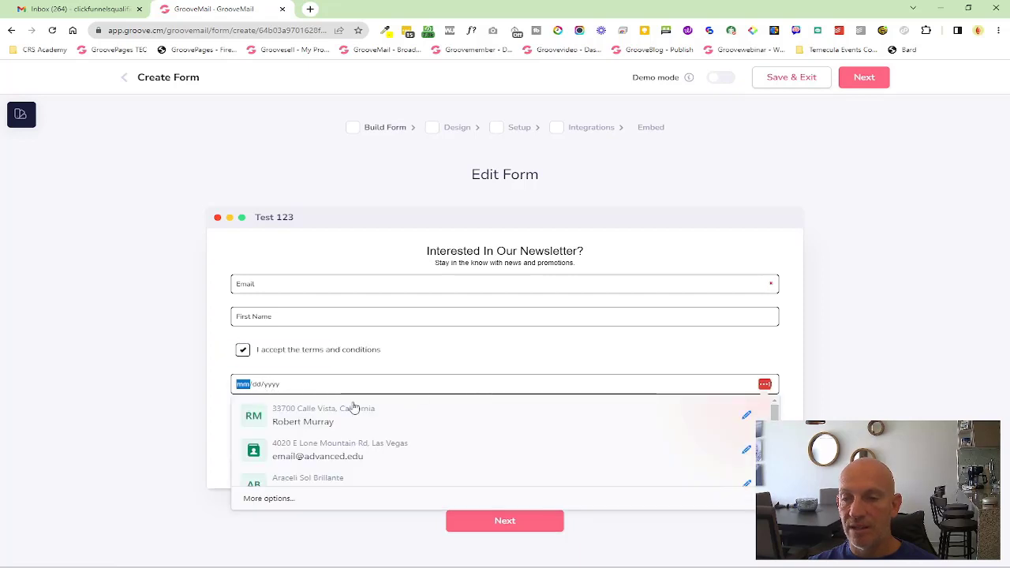
pyautogui.click(730, 383)
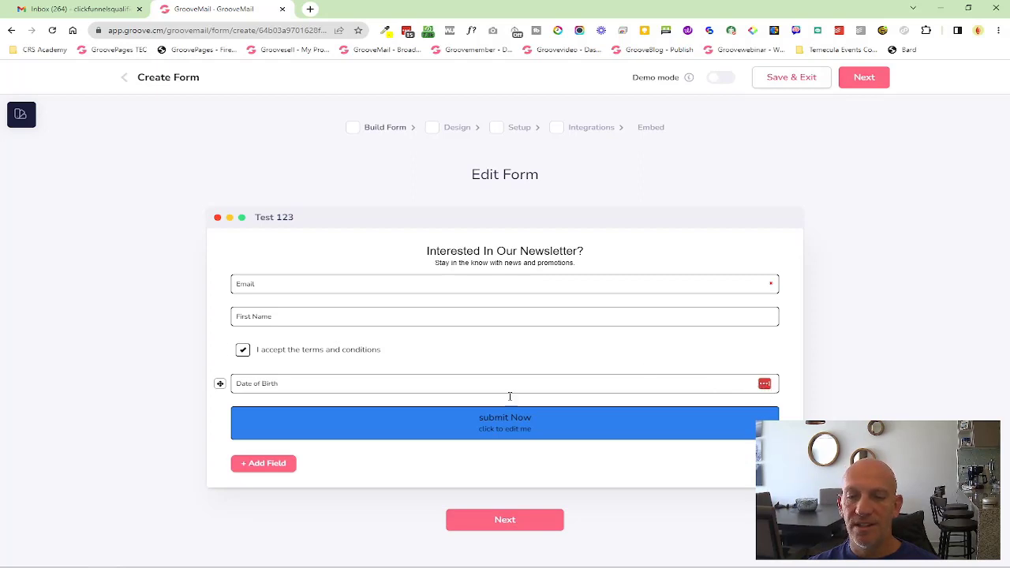
# Add a Paragraph element from the "Others" group to the form.
pyautogui.click(261, 464)
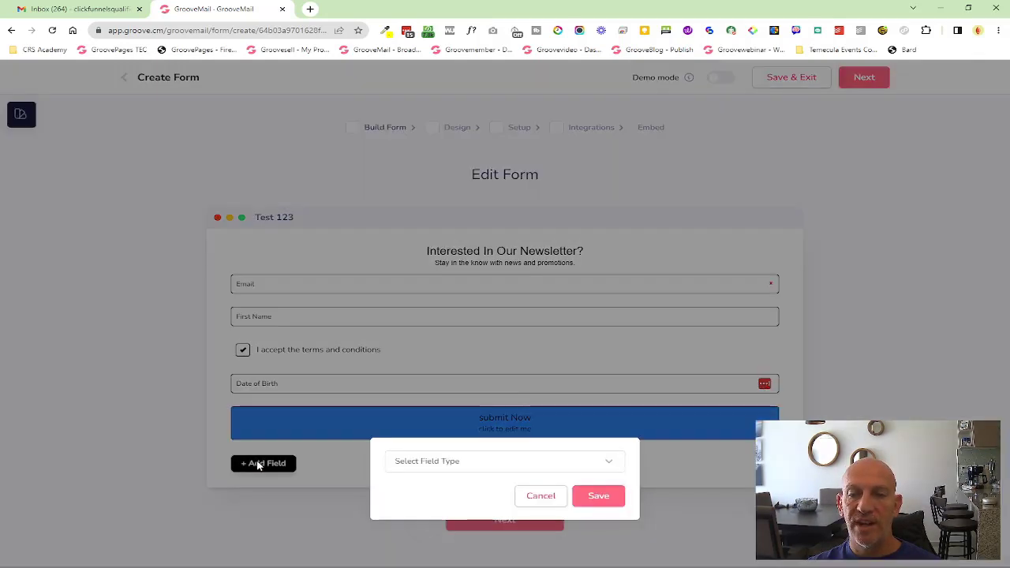
pyautogui.click(415, 460)
pyautogui.scroll(-3, 444, 354)
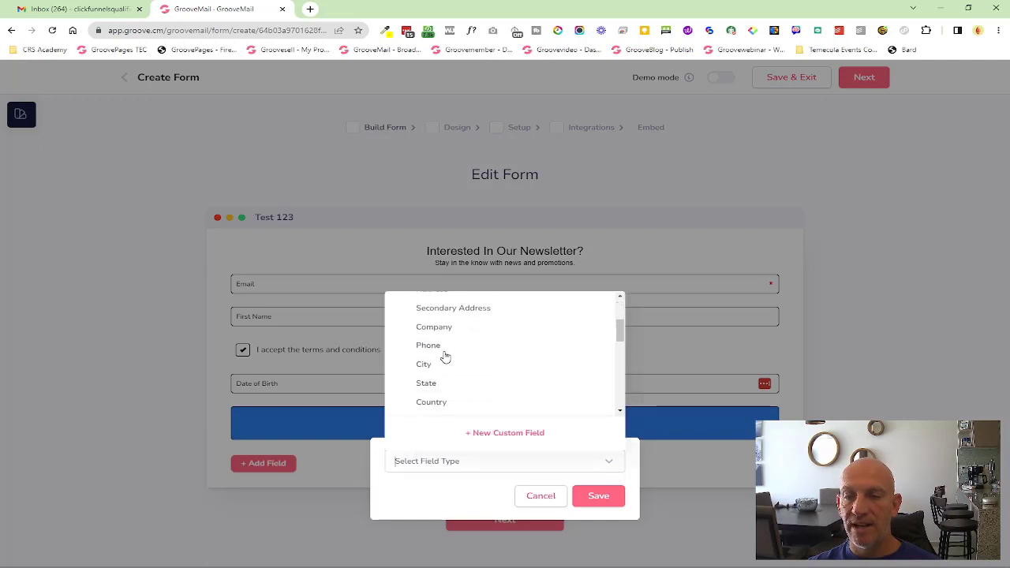
pyautogui.scroll(-5, 445, 358)
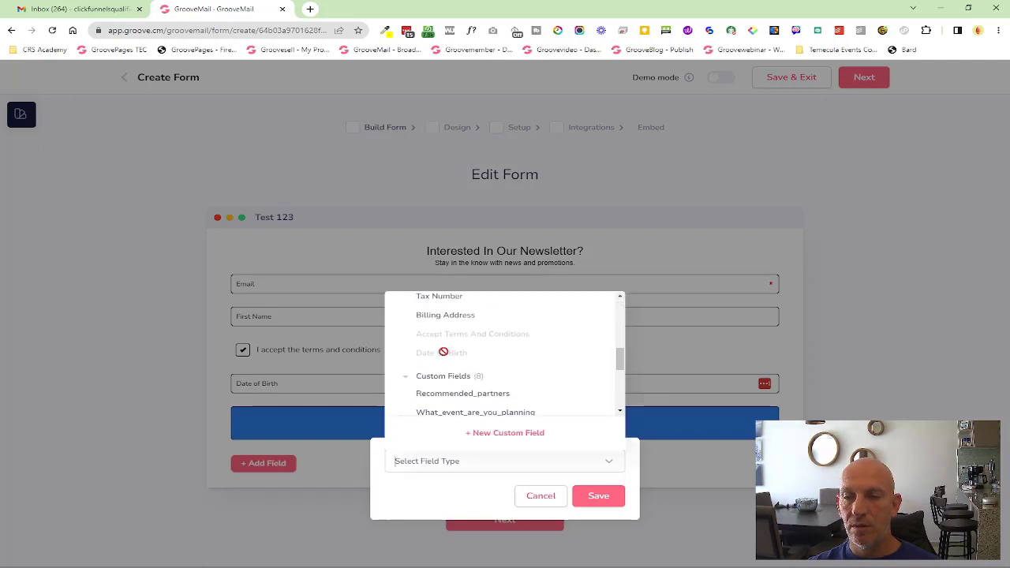
pyautogui.scroll(-6, 443, 353)
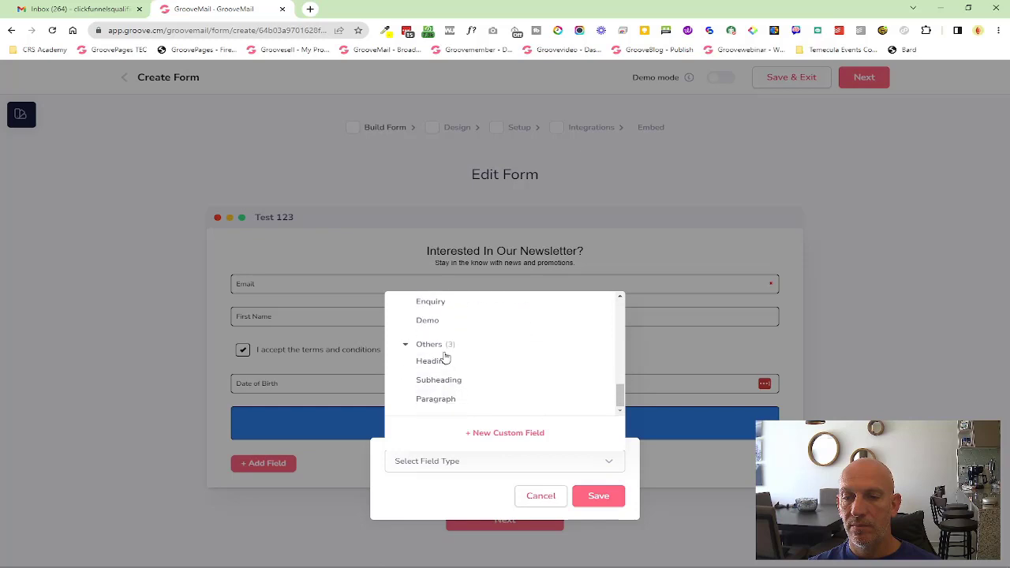
pyautogui.click(455, 401)
pyautogui.click(598, 497)
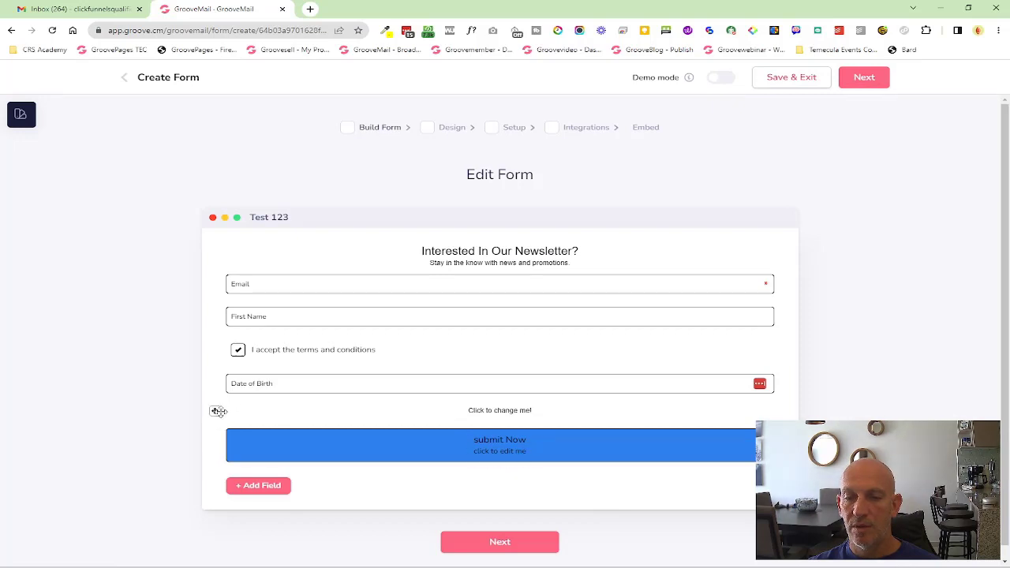
# Move the paragraph below the submit button and replace its text with the filler "kjsdhsdsdjdvcfsvvv".
pyautogui.moveTo(215, 412); pyautogui.dragTo(244, 467)
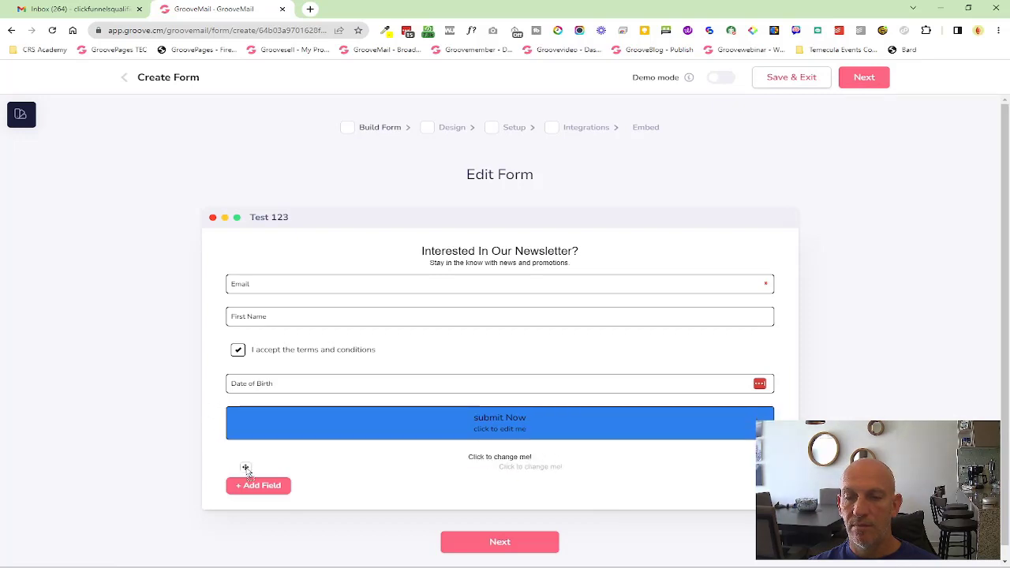
pyautogui.click(503, 458)
pyautogui.write('kjsdhsdsdjdvcfsvvv')
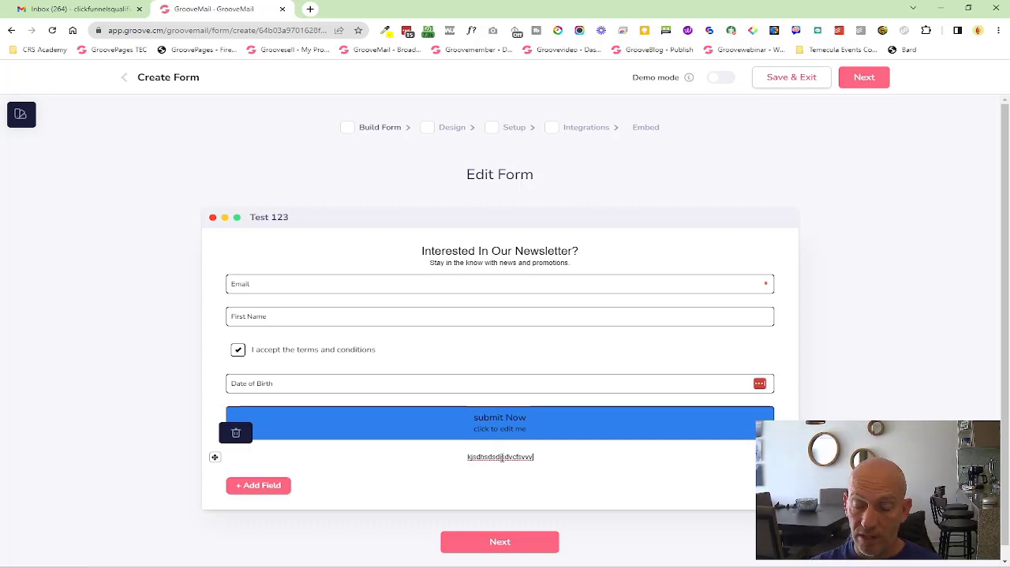
# Apply the global template "Simple Blue Button" to the form and accept overriding its fields.
pyautogui.scroll(-1, 535, 458)
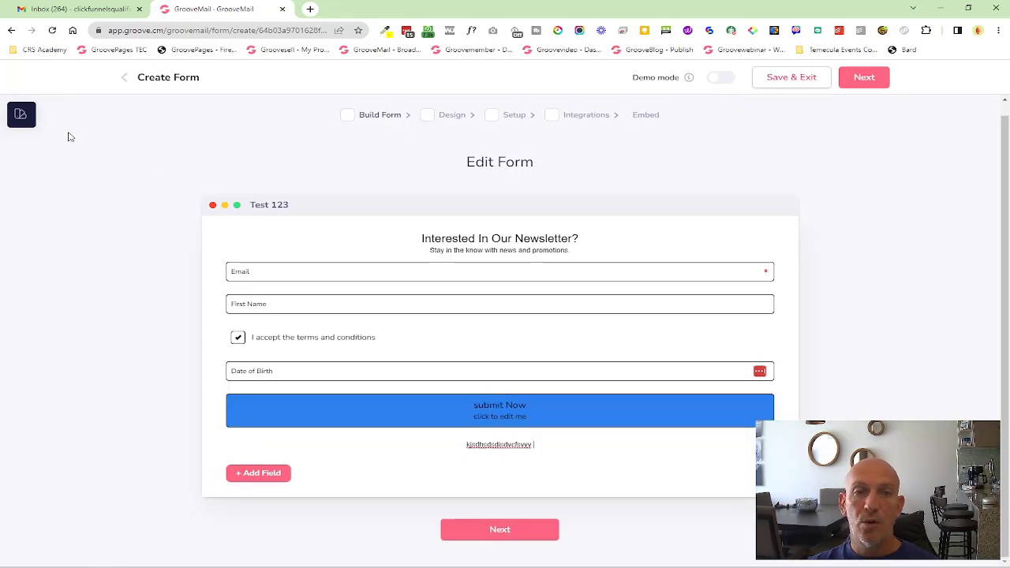
pyautogui.click(21, 115)
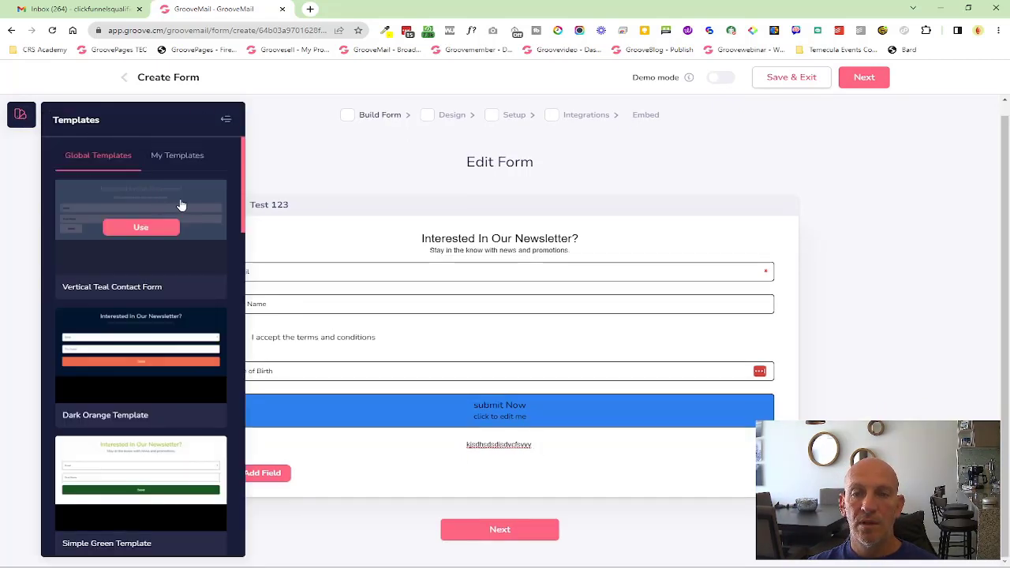
pyautogui.scroll(-4, 141, 286)
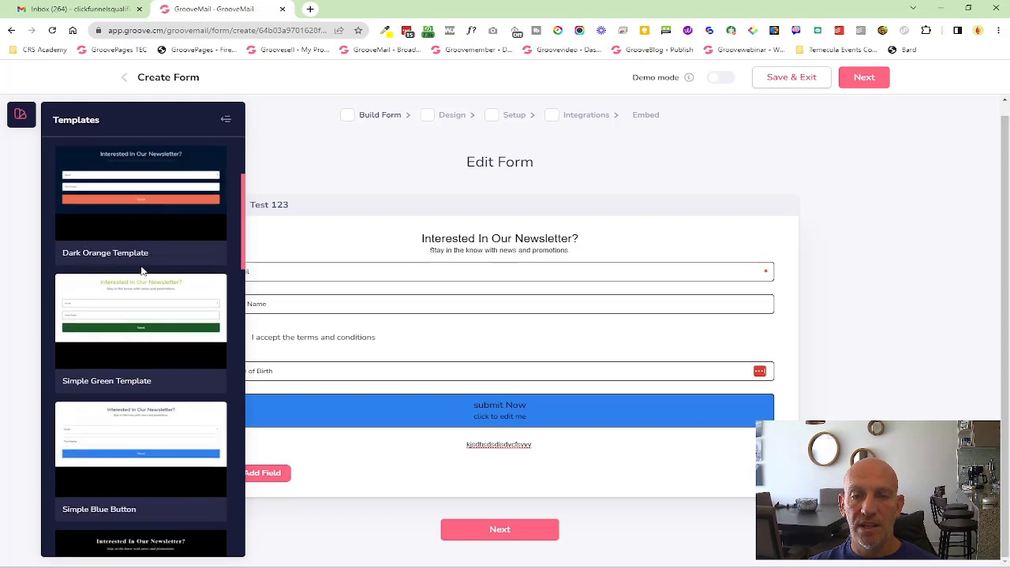
pyautogui.click(141, 287)
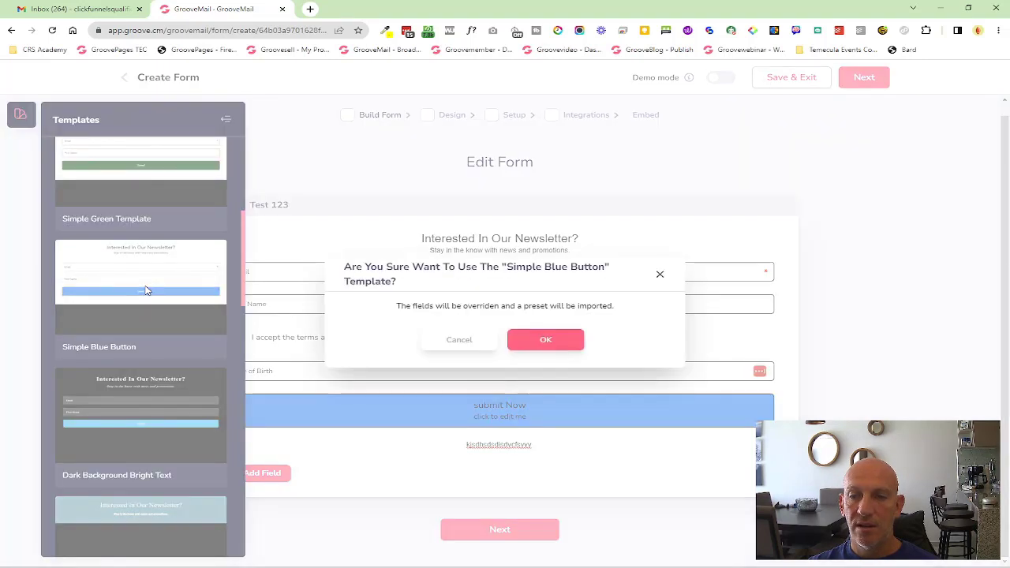
pyautogui.click(545, 341)
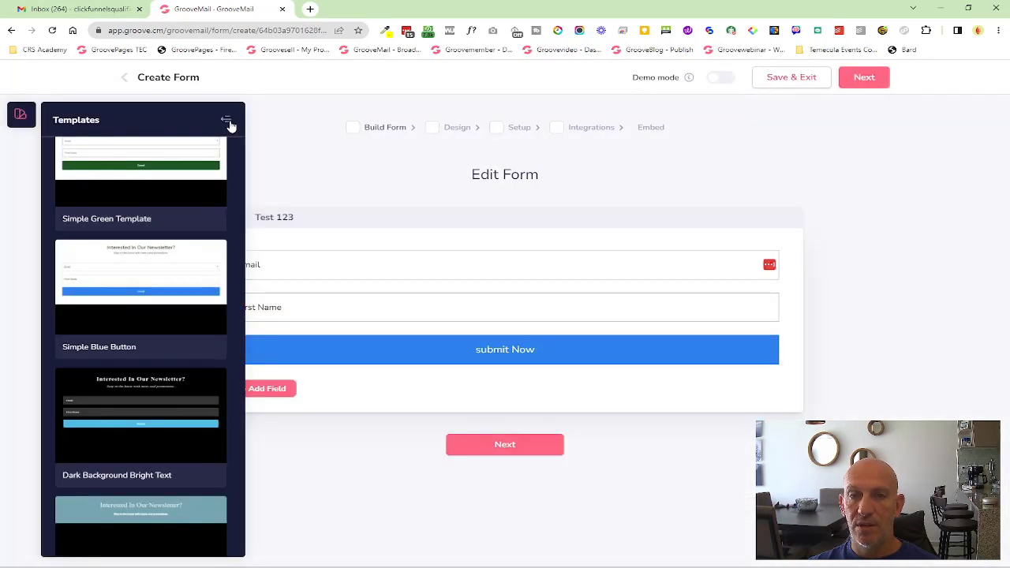
pyautogui.click(227, 120)
# Advance the form to the Design stage and check the global templates offered there.
pyautogui.click(524, 447)
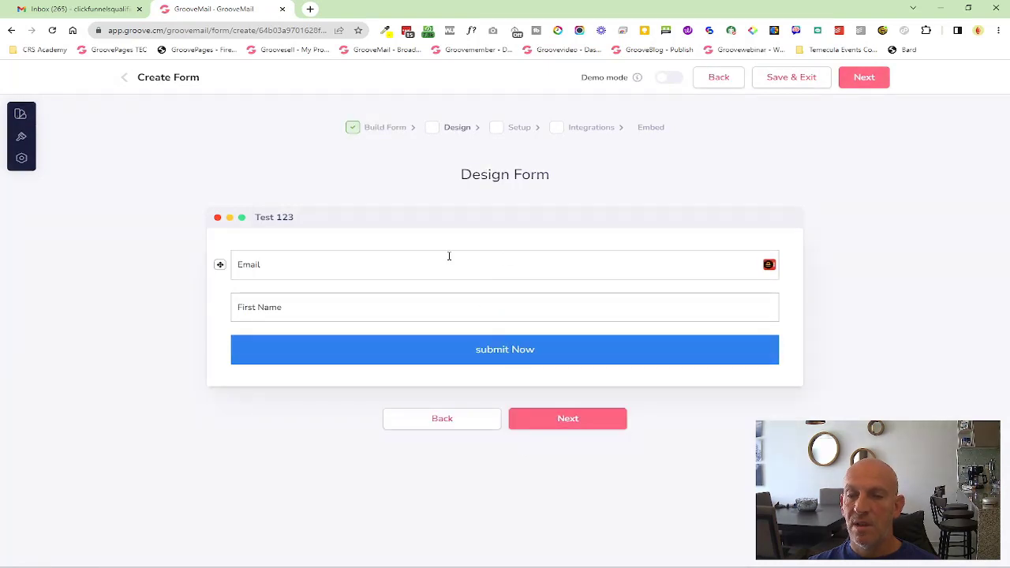
pyautogui.click(21, 116)
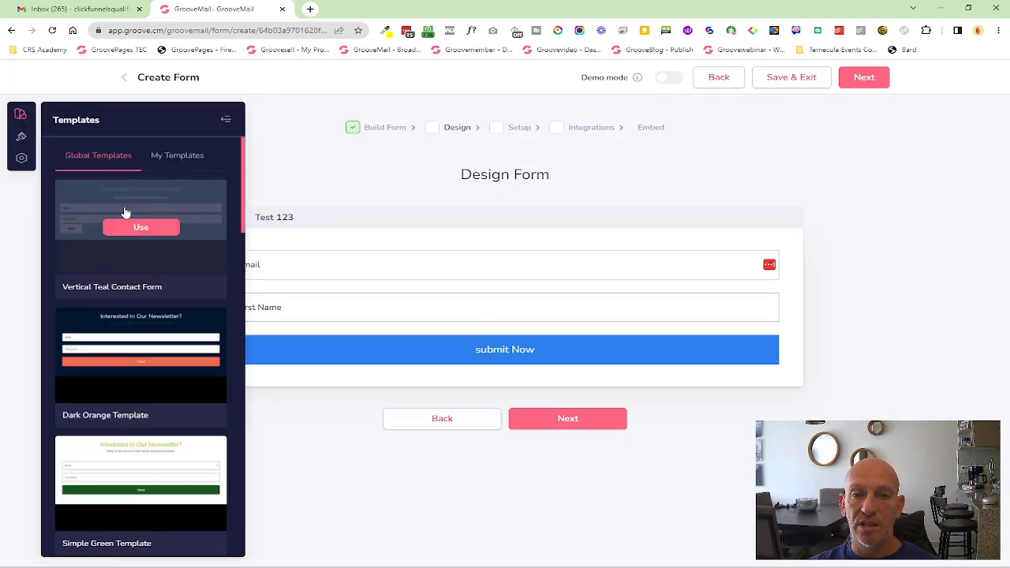
pyautogui.click(225, 123)
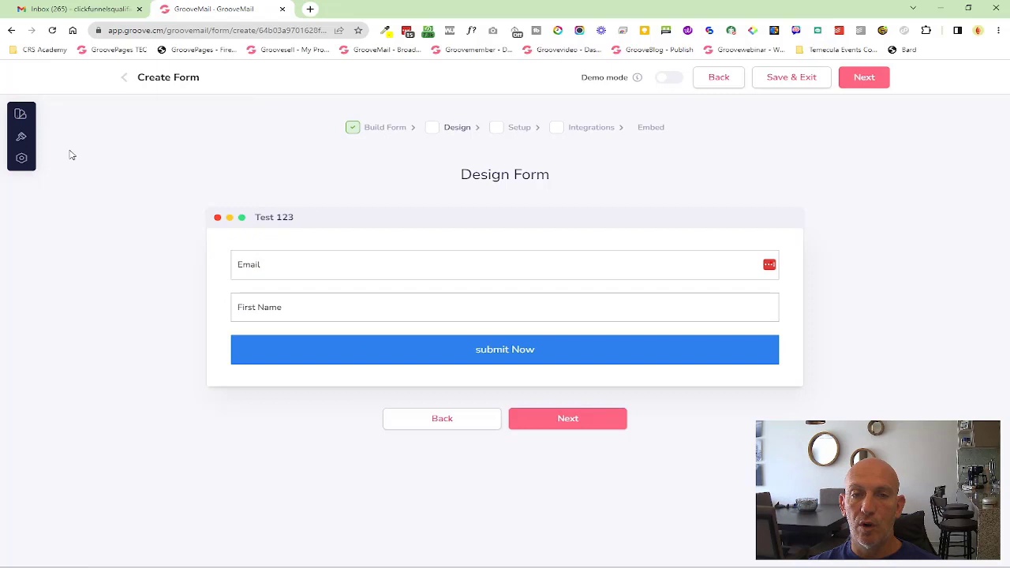
# Try the "Default Style" preset on the form and return to the "Simple Blue Button" preset.
pyautogui.click(22, 139)
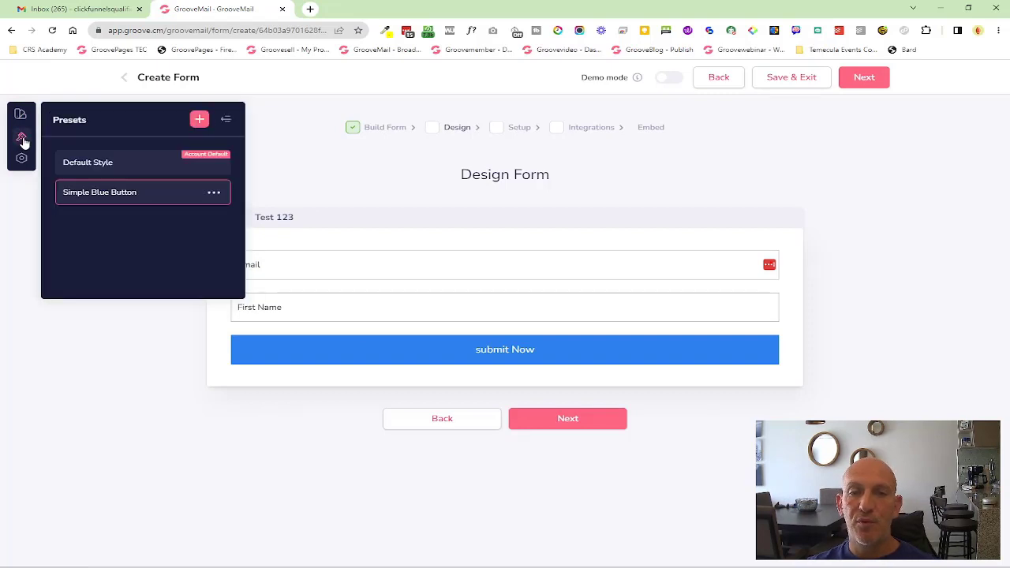
pyautogui.click(133, 165)
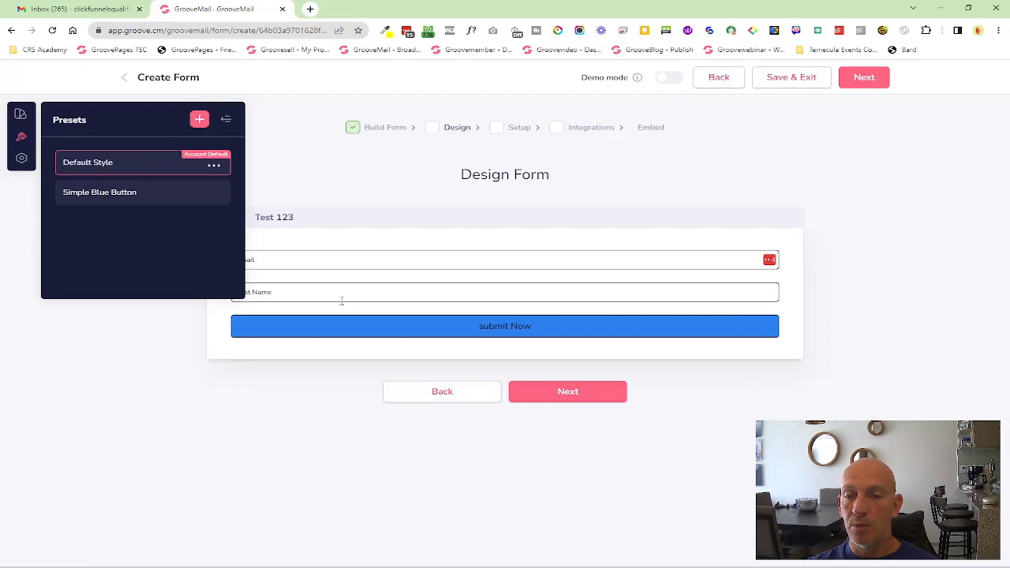
pyautogui.click(155, 201)
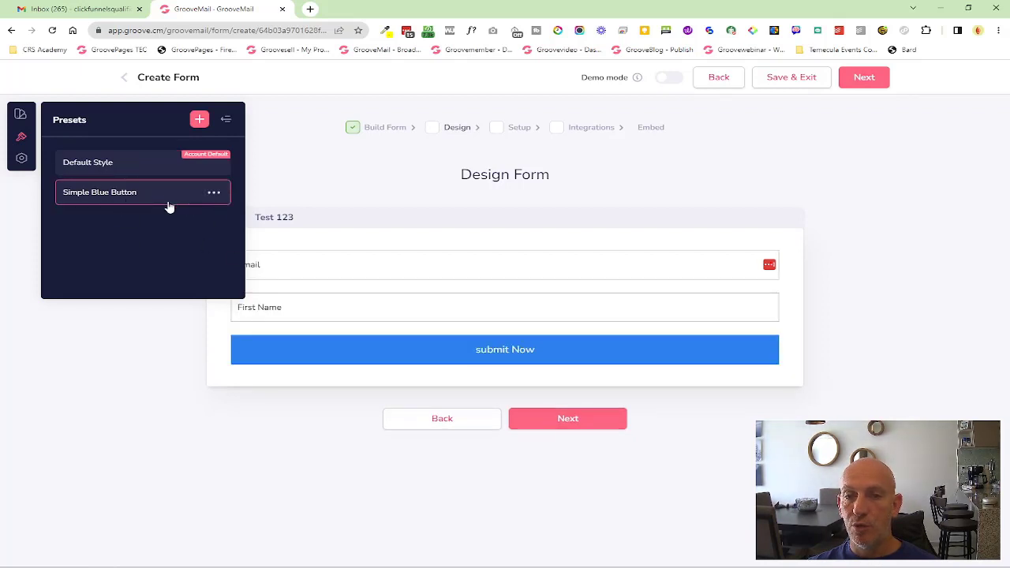
# Apply the global template "Vertical Teal Contact Form" to the form and confirm the override.
pyautogui.click(21, 114)
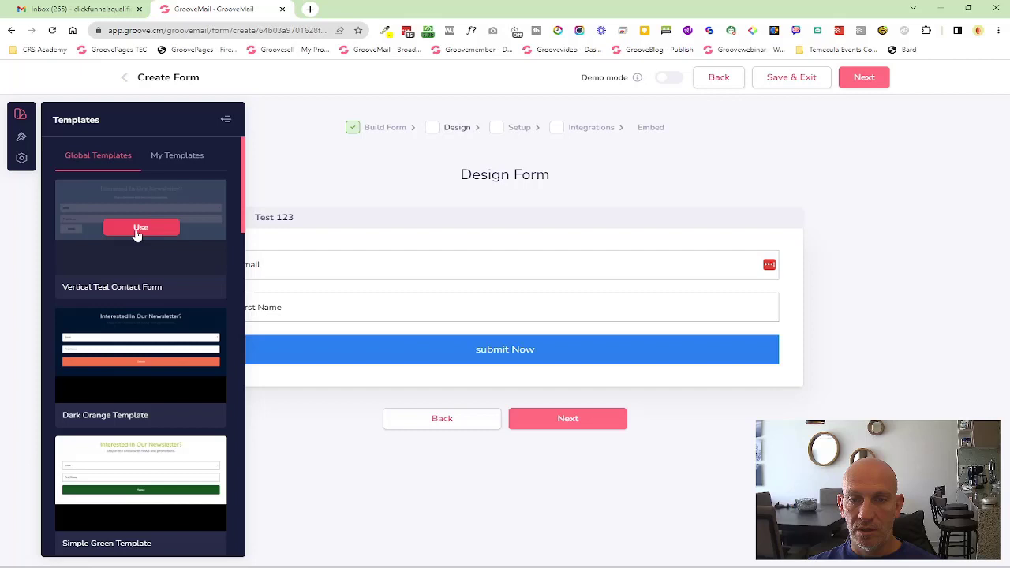
pyautogui.click(138, 229)
pyautogui.click(543, 333)
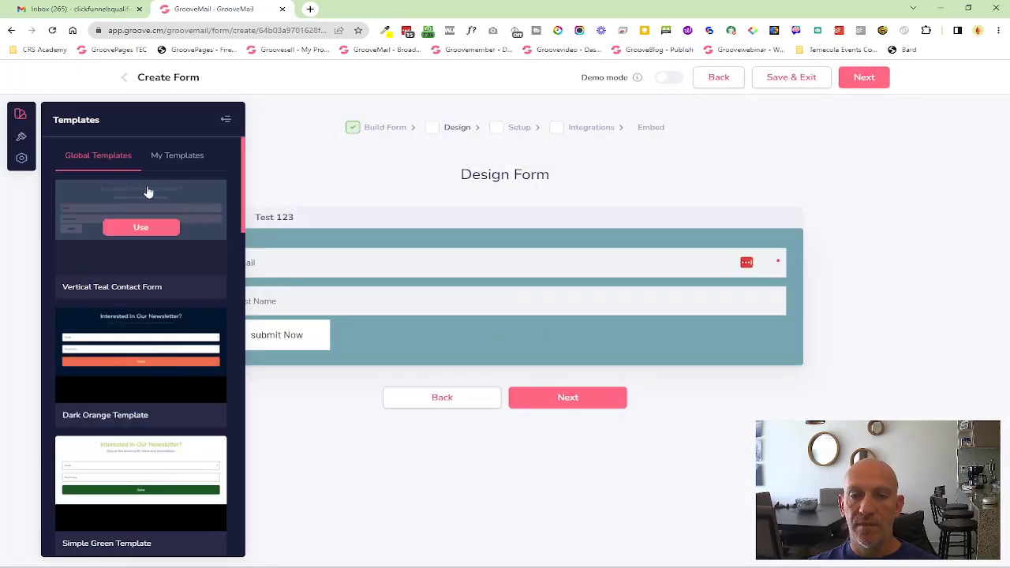
# Try the "Simple Blue Button" preset on the form and switch back to "Vertical Teal Contact Form".
pyautogui.click(20, 137)
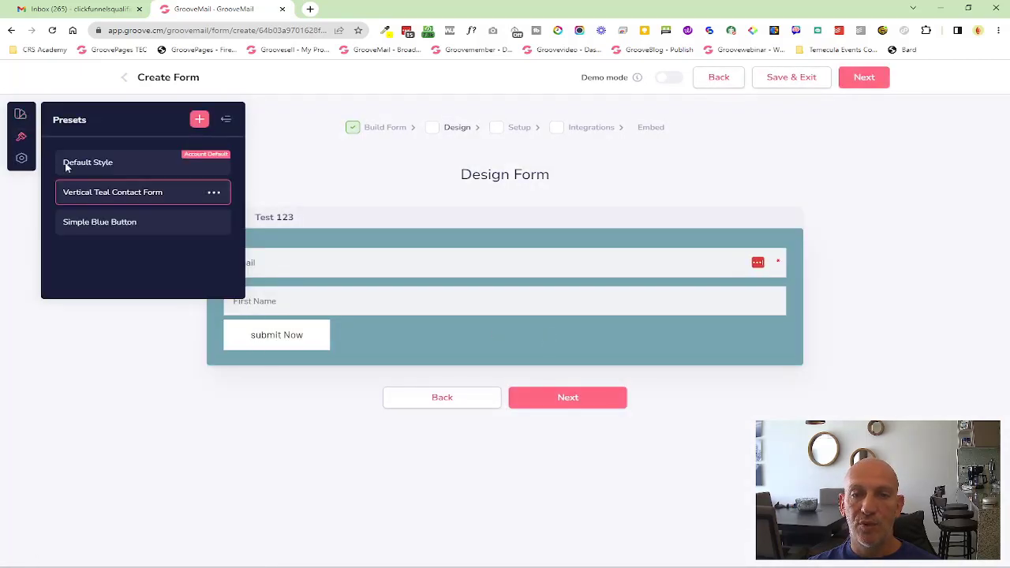
pyautogui.click(147, 221)
pyautogui.click(155, 196)
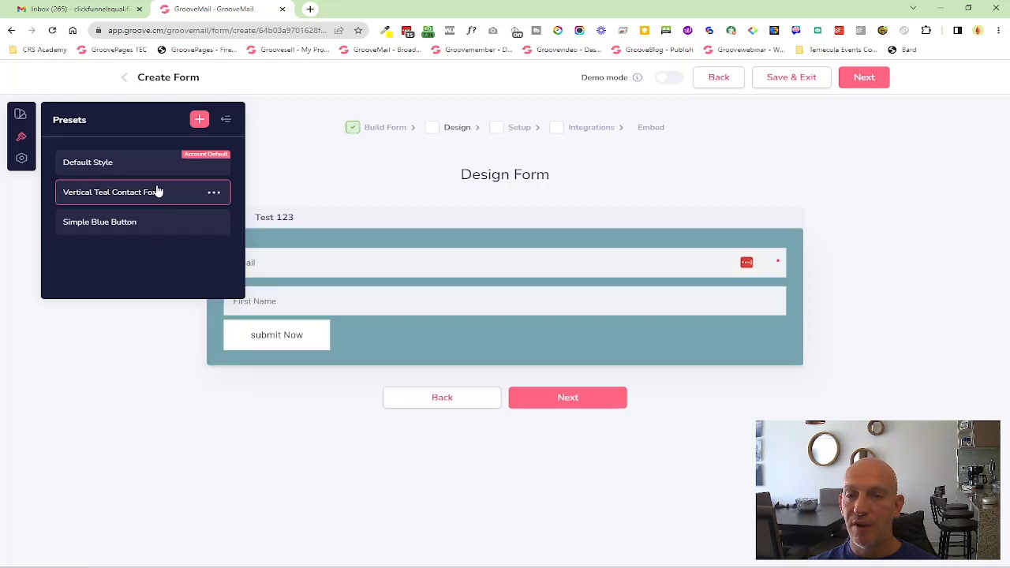
# Examine the management options of the "Default Style" and "Vertical Teal Contact Form" presets, leaving the teal preset selected.
pyautogui.click(173, 165)
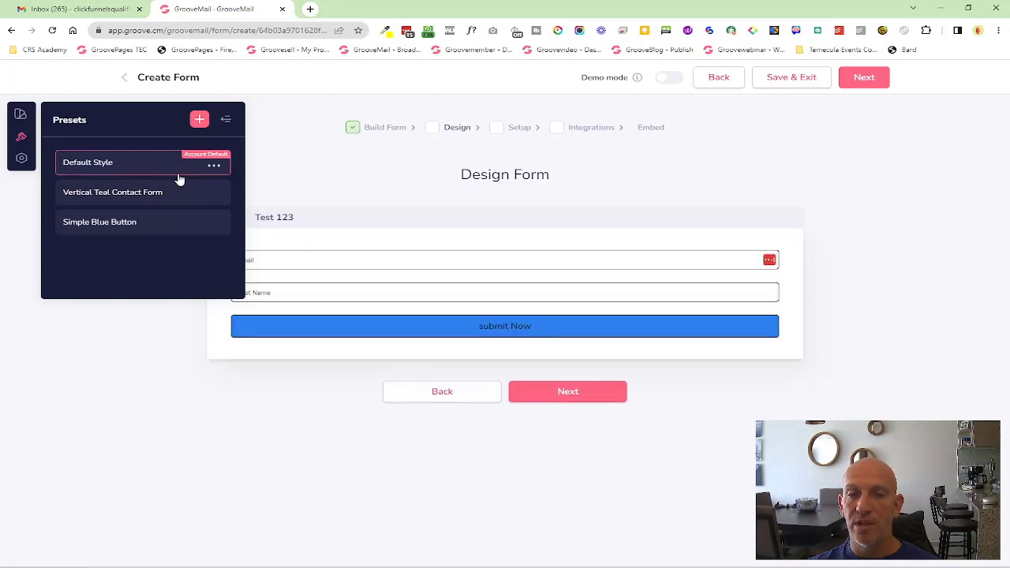
pyautogui.click(214, 168)
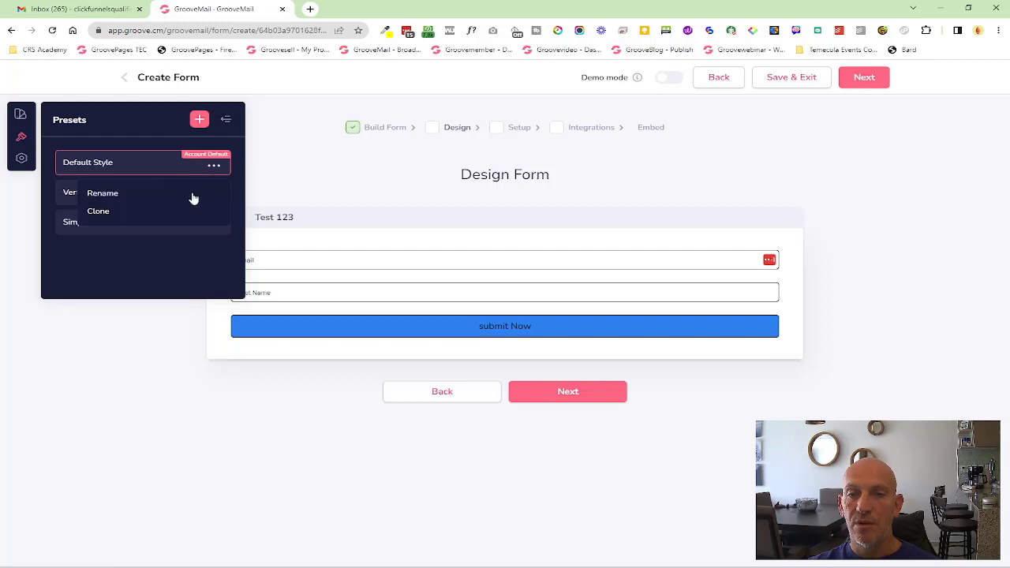
pyautogui.click(68, 197)
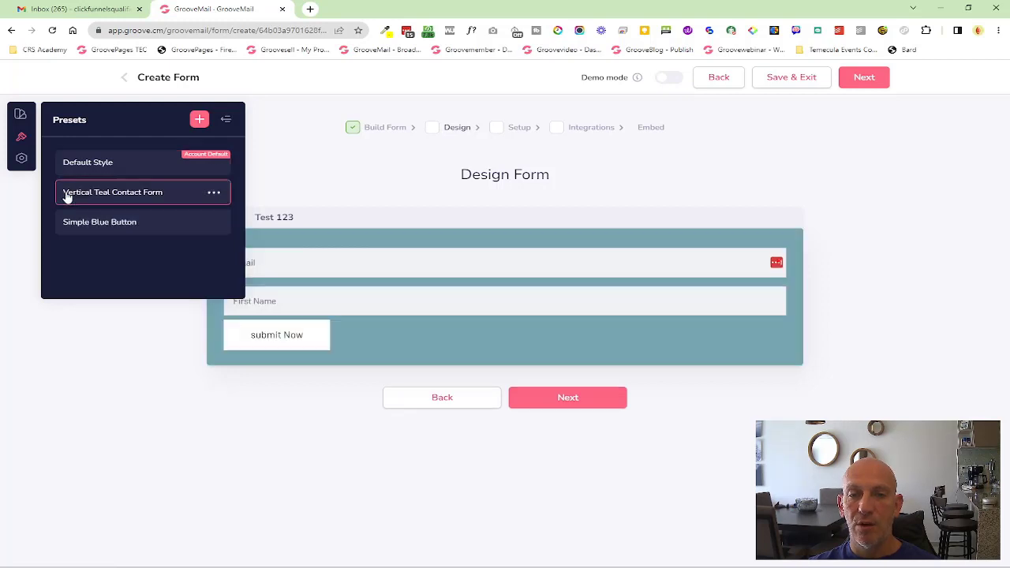
pyautogui.click(213, 193)
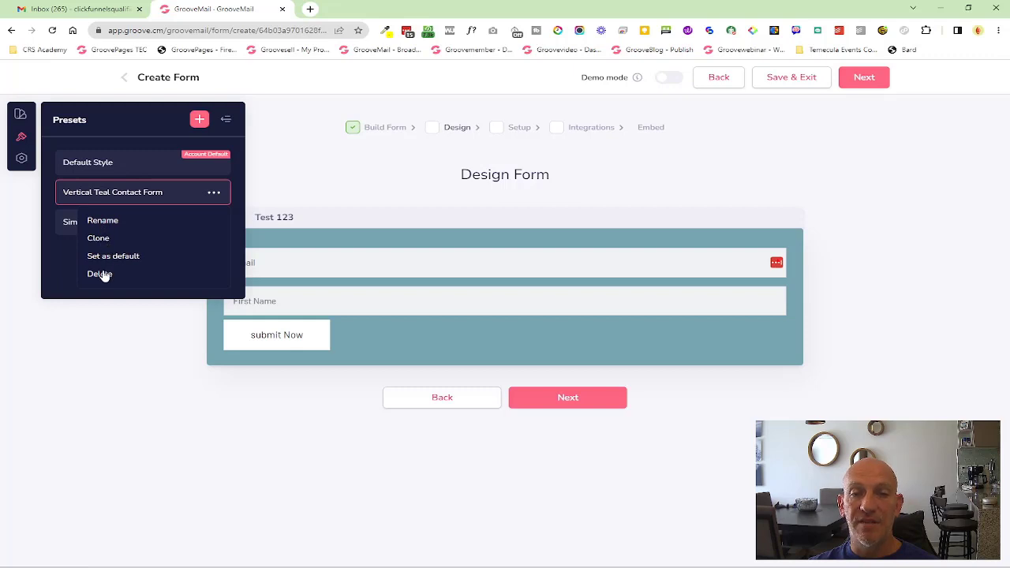
pyautogui.click(243, 268)
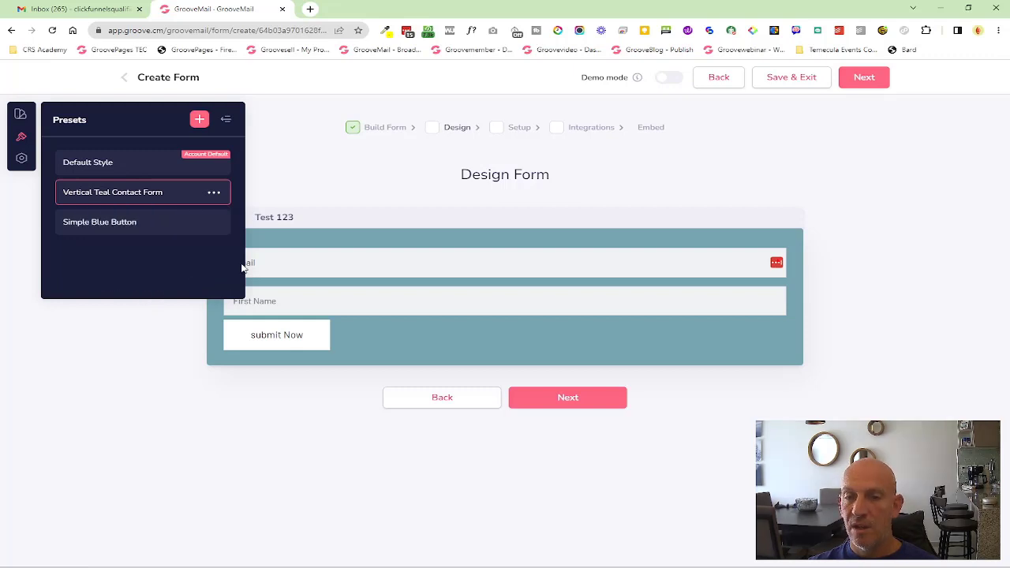
pyautogui.click(226, 120)
# Open the form's design customization and review the Form section's spacing, border and custom CSS settings.
pyautogui.click(363, 269)
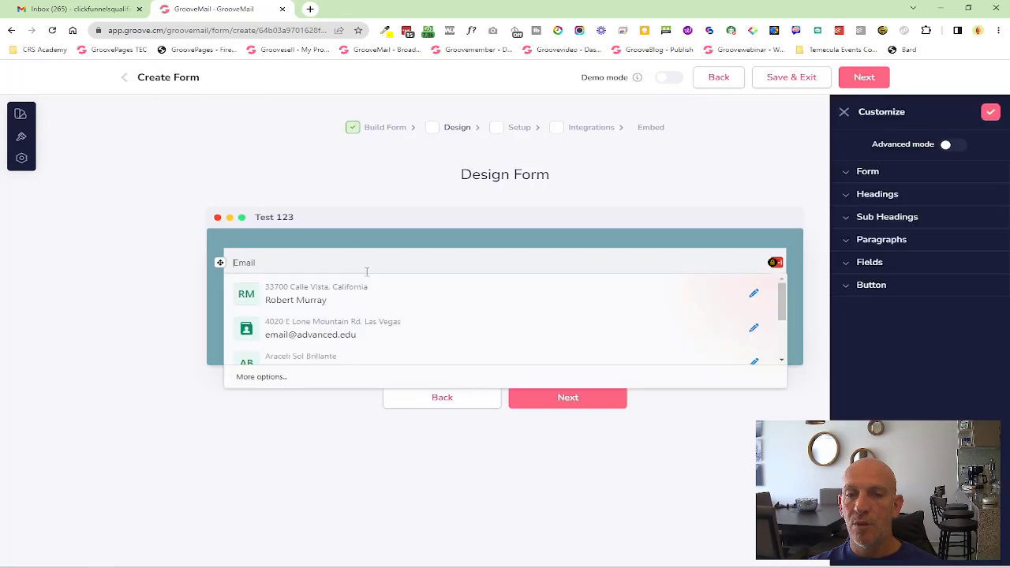
pyautogui.click(450, 242)
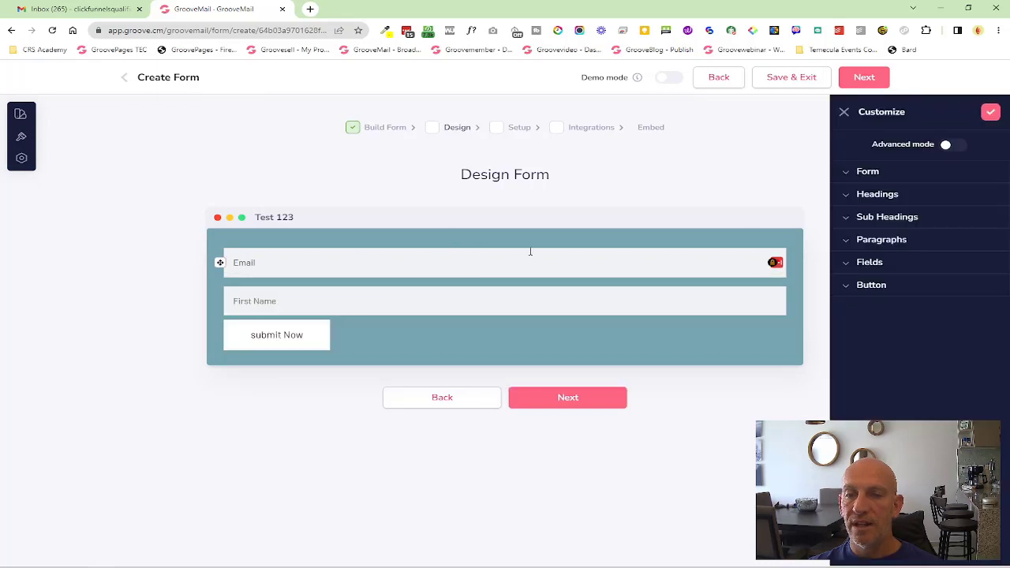
pyautogui.click(860, 172)
pyautogui.scroll(-10, 892, 227)
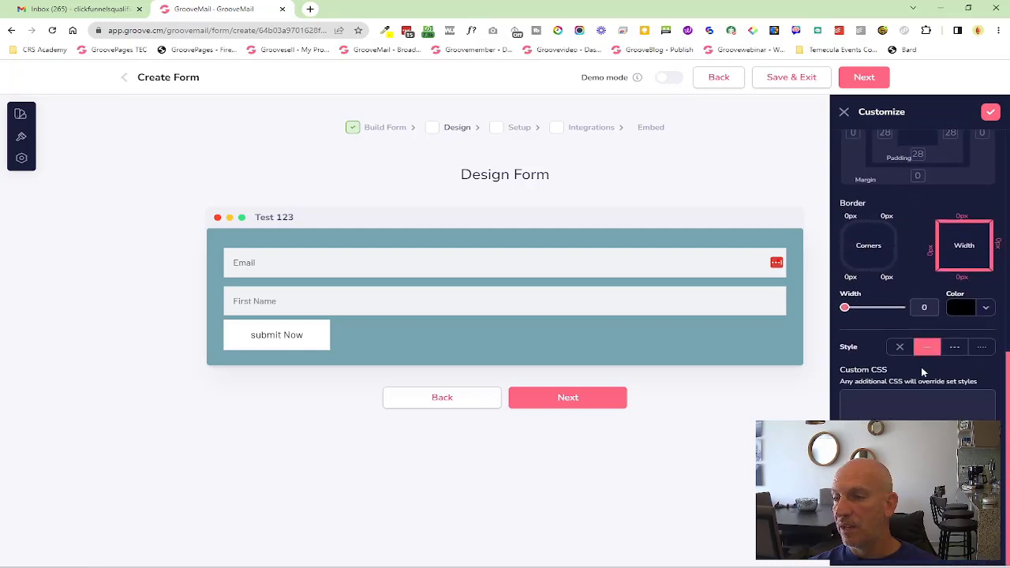
# Set the text size of the form's headings to 46.
pyautogui.scroll(3, 916, 276)
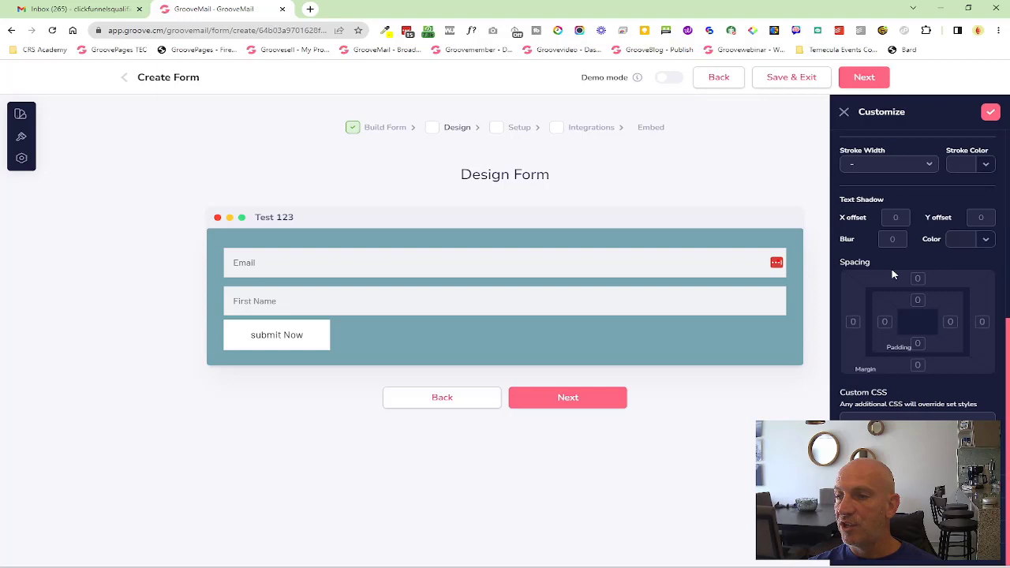
pyautogui.scroll(5, 888, 248)
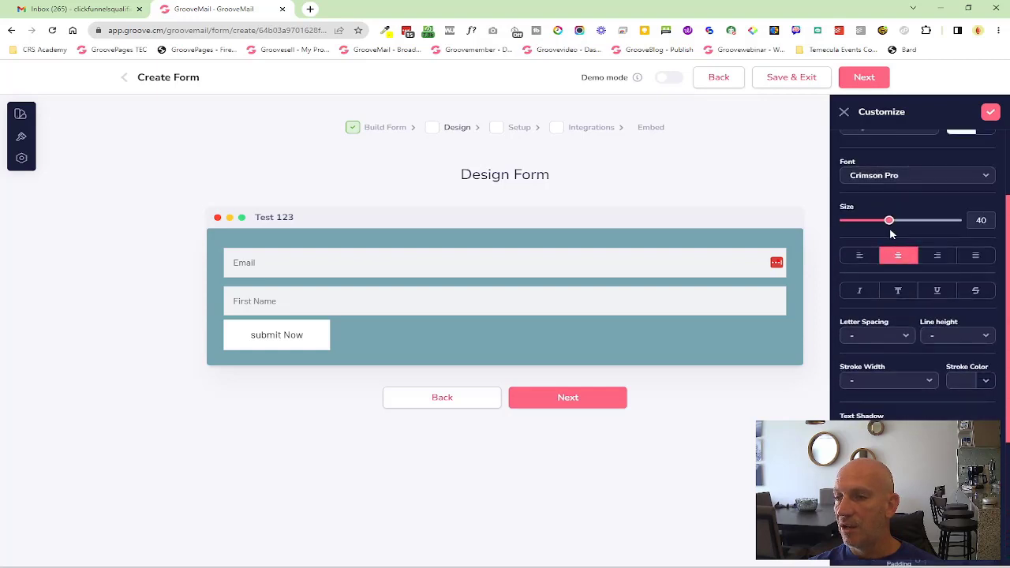
pyautogui.moveTo(890, 223)
pyautogui.mouseDown()
pyautogui.moveTo(905, 223)
pyautogui.moveTo(896, 224)
pyautogui.mouseUp()
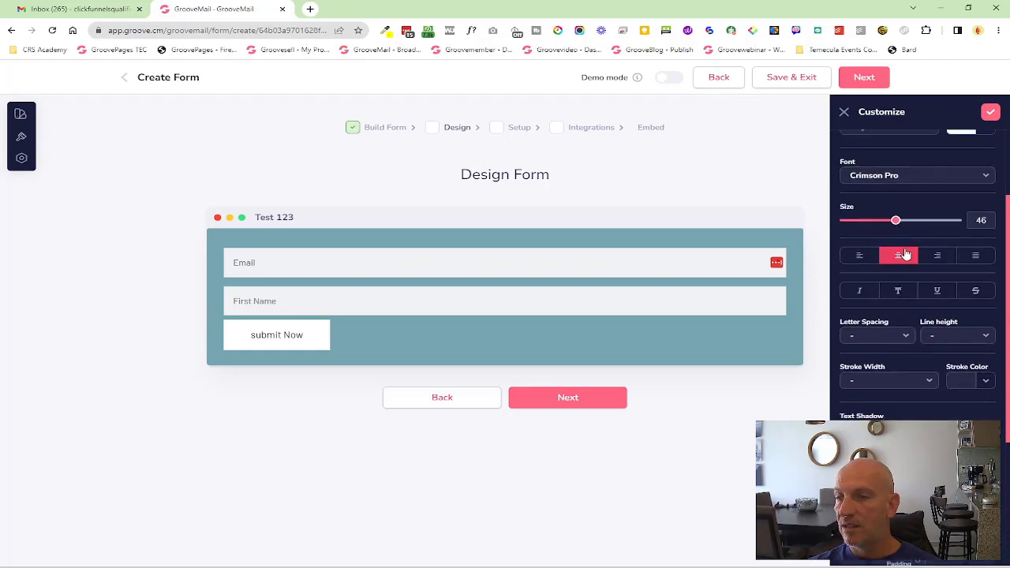
# Test centre and right alignment for the text of the form fields, finishing with left alignment.
pyautogui.scroll(-3, 884, 253)
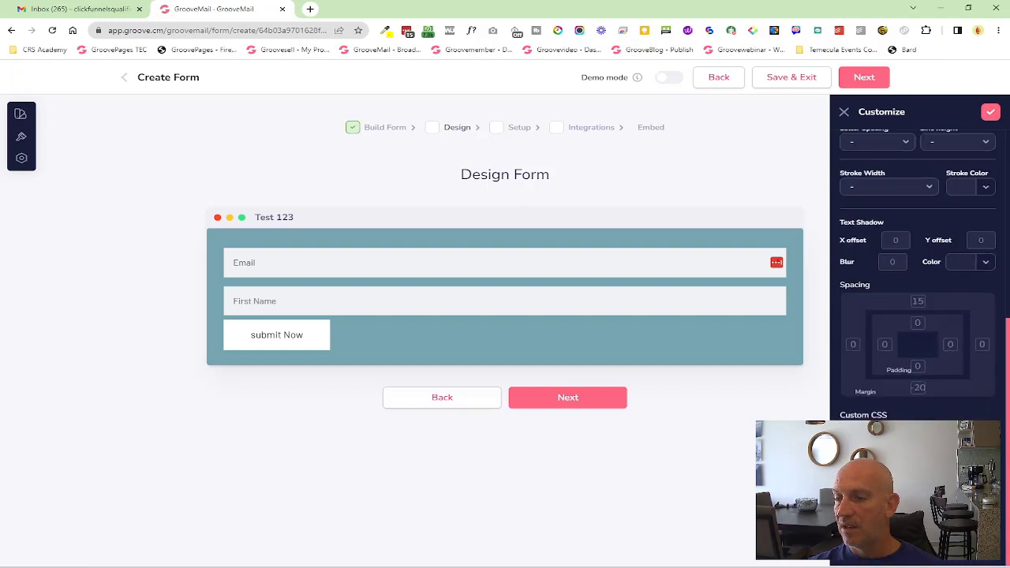
pyautogui.scroll(1, 918, 275)
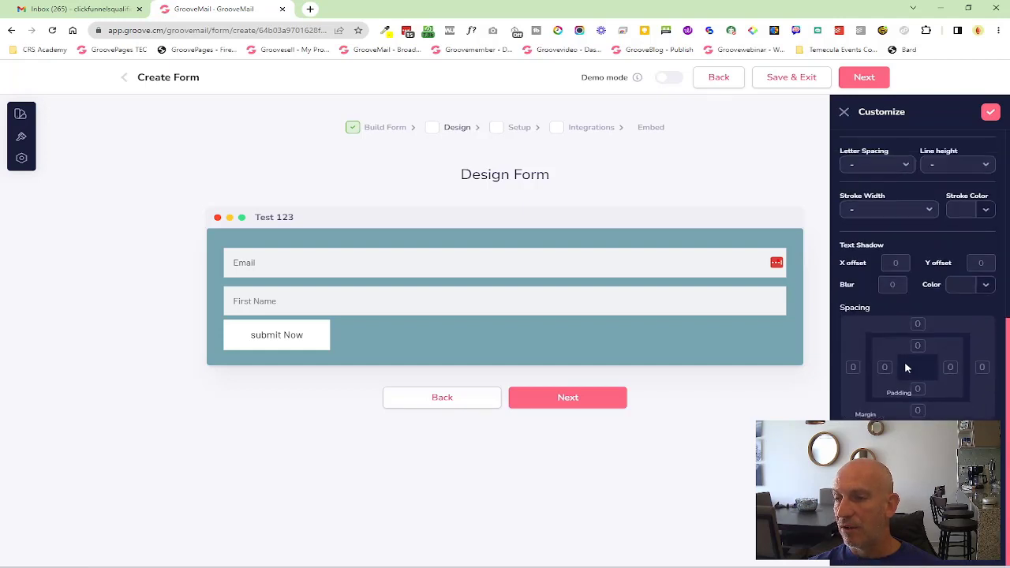
pyautogui.scroll(5, 916, 389)
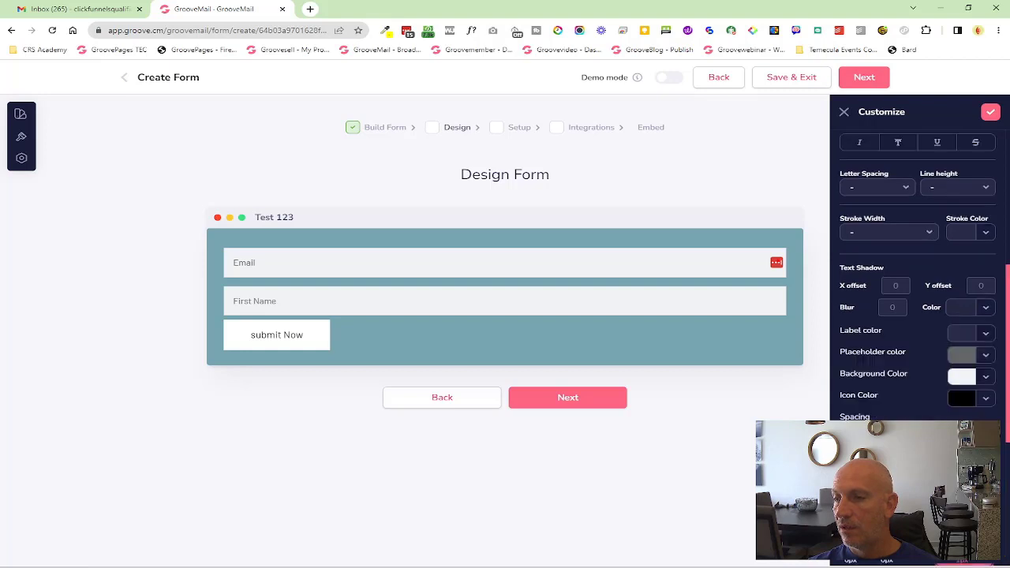
pyautogui.click(899, 380)
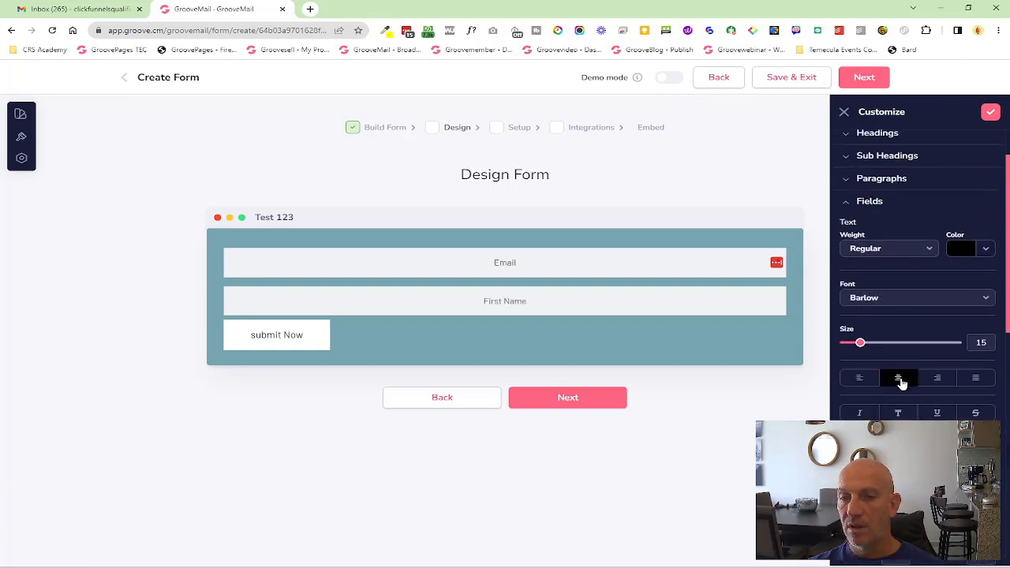
pyautogui.click(860, 382)
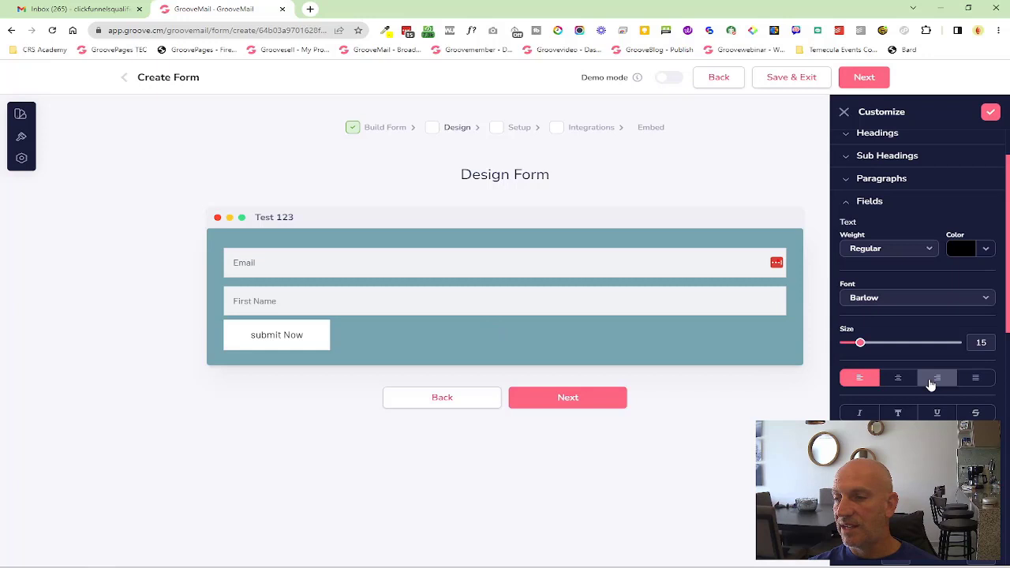
pyautogui.click(937, 379)
pyautogui.click(854, 382)
# Review the colour, spacing and border settings of the form's fields and button.
pyautogui.scroll(-6, 914, 377)
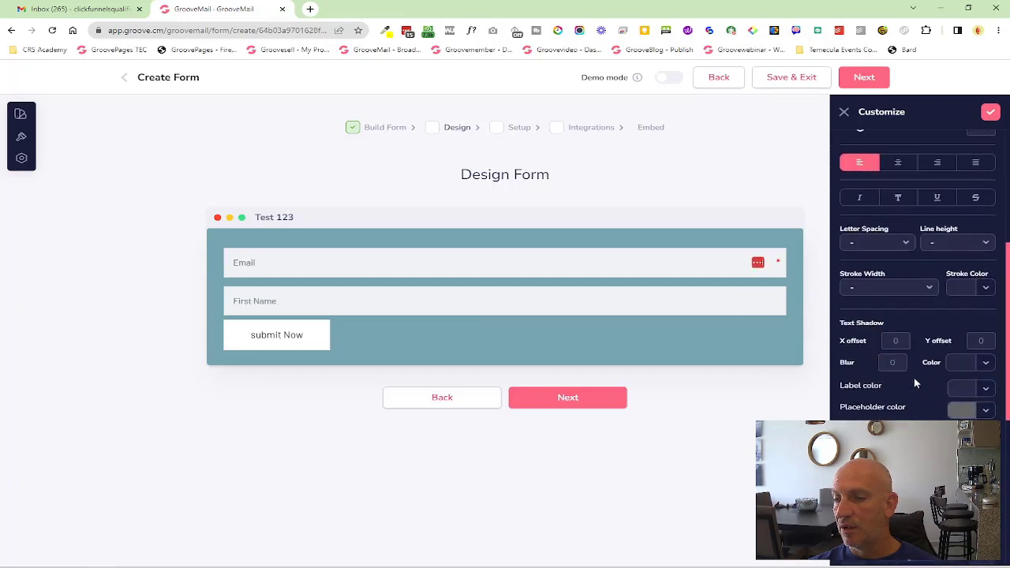
pyautogui.scroll(-3, 900, 332)
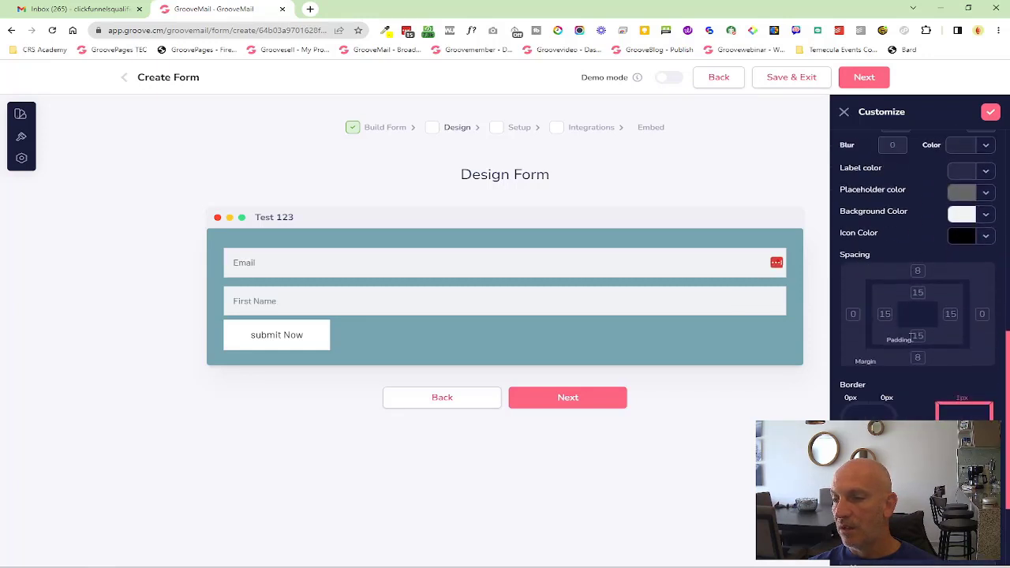
pyautogui.scroll(-3, 906, 379)
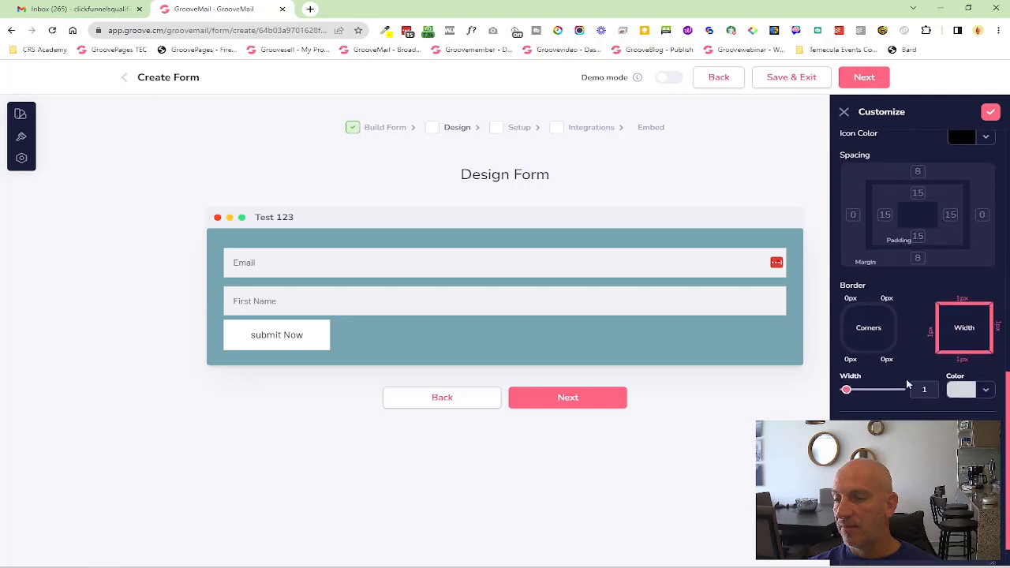
pyautogui.scroll(-1, 915, 269)
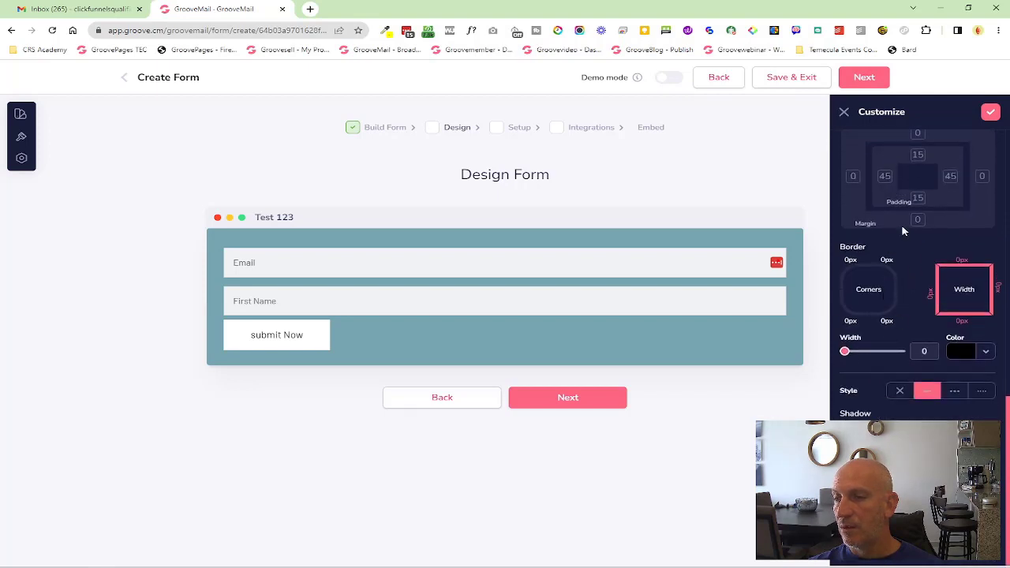
# Set the submit button's left and right padding to 60.
pyautogui.click(919, 199)
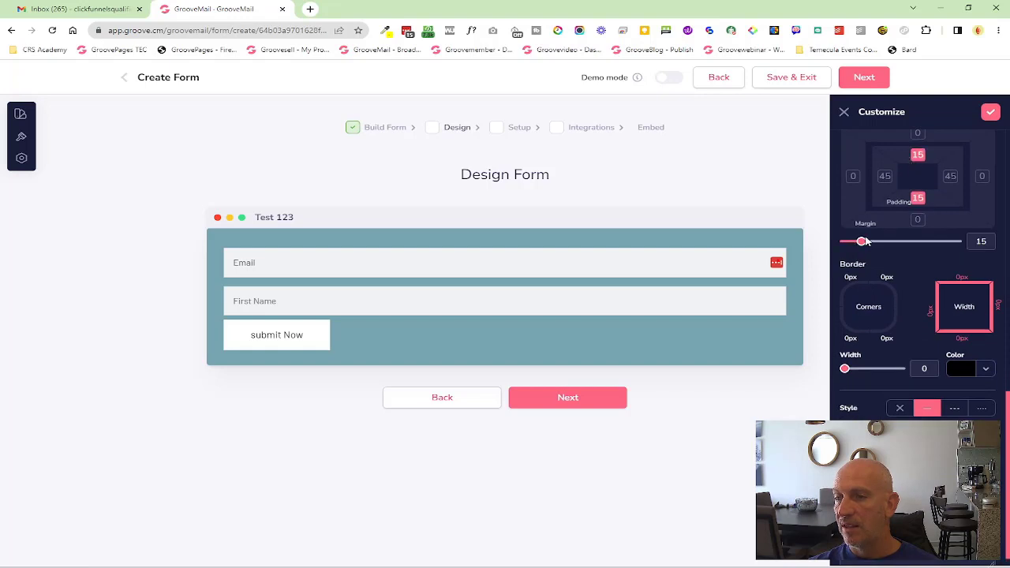
pyautogui.moveTo(862, 244)
pyautogui.mouseDown()
pyautogui.moveTo(874, 243)
pyautogui.moveTo(862, 245)
pyautogui.mouseUp()
pyautogui.scroll(1, 895, 193)
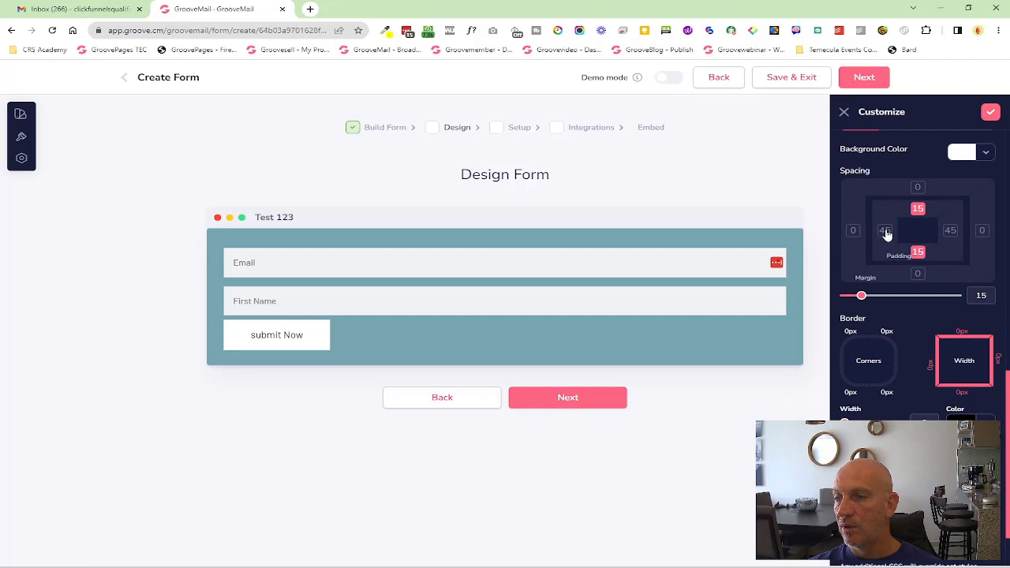
pyautogui.click(885, 230)
pyautogui.click(950, 229)
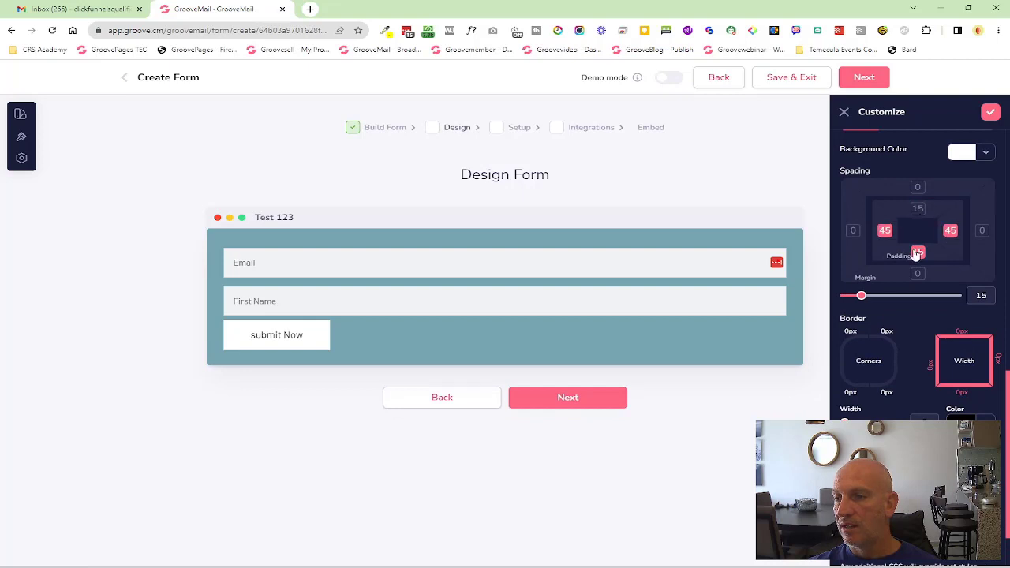
pyautogui.moveTo(861, 295); pyautogui.dragTo(912, 298)
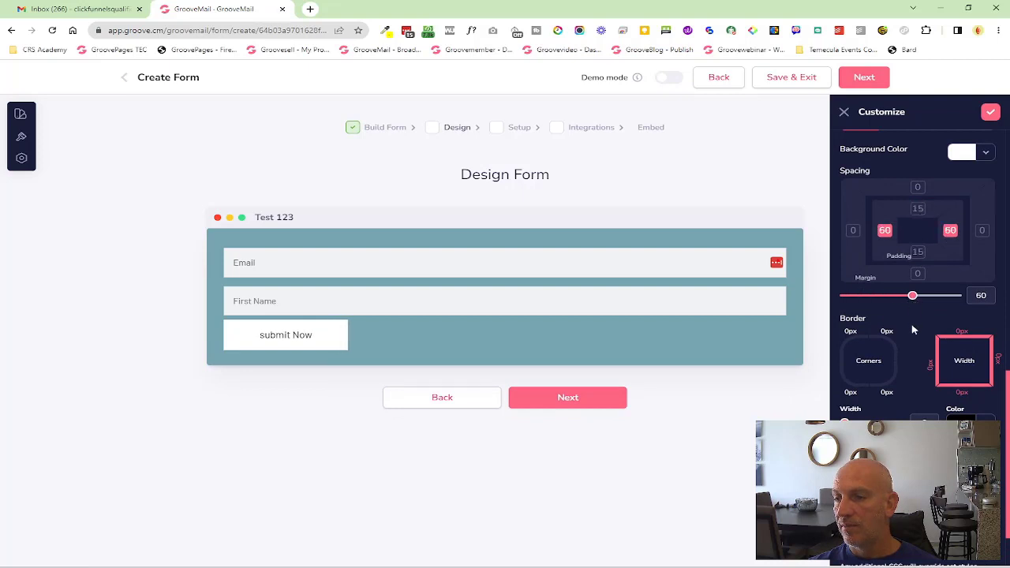
# Test the Small and Large sizes for the submit button, finishing with Medium.
pyautogui.scroll(-1, 914, 330)
pyautogui.scroll(1, 912, 330)
pyautogui.scroll(2, 911, 330)
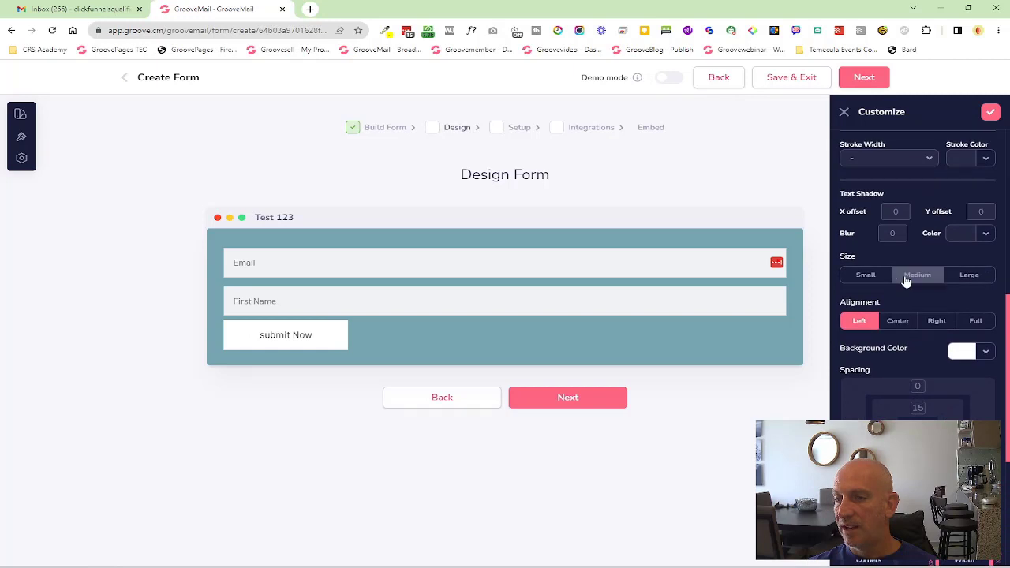
pyautogui.click(866, 277)
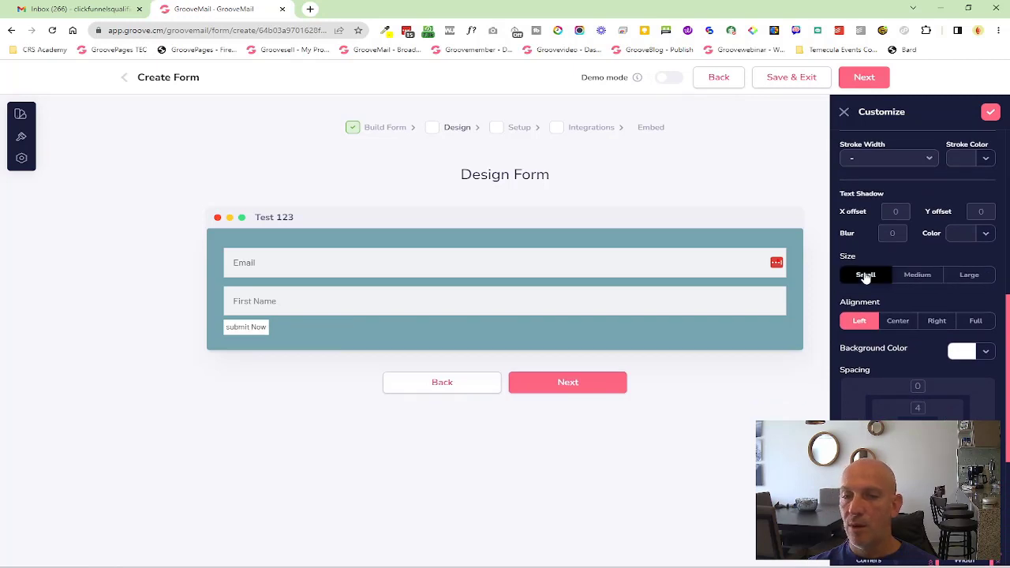
pyautogui.click(913, 279)
pyautogui.click(971, 276)
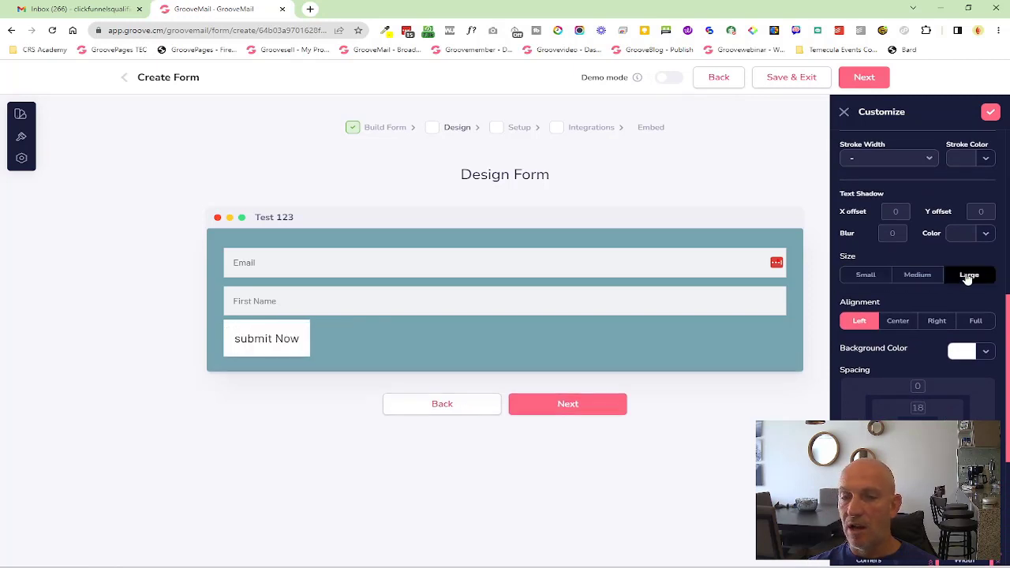
pyautogui.click(929, 279)
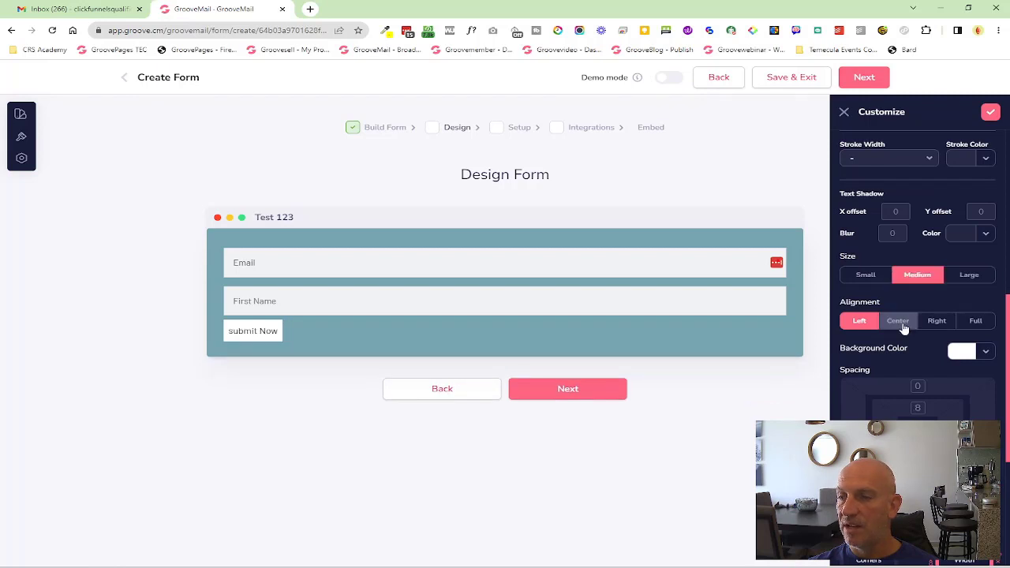
# Test Center and Right alignment for the submit button, finishing with Full.
pyautogui.click(902, 325)
pyautogui.click(940, 326)
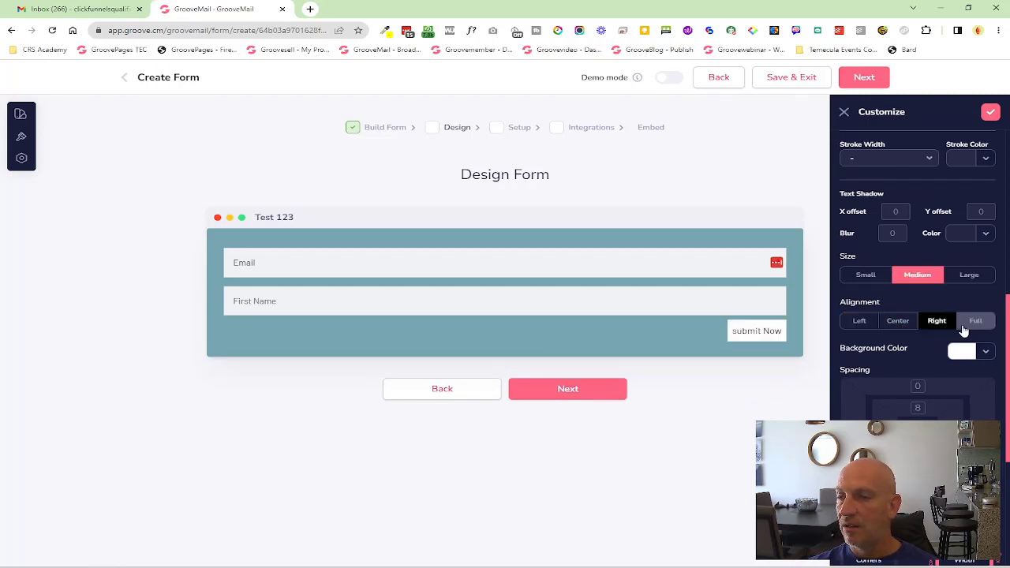
pyautogui.click(976, 325)
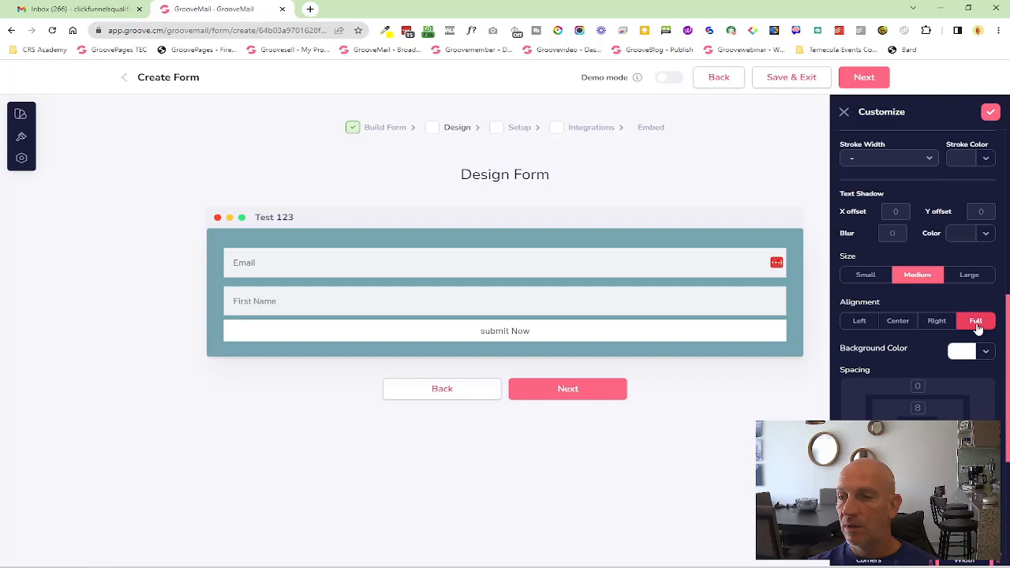
# Set the submit button's background color to green and apply the design customization.
pyautogui.click(986, 351)
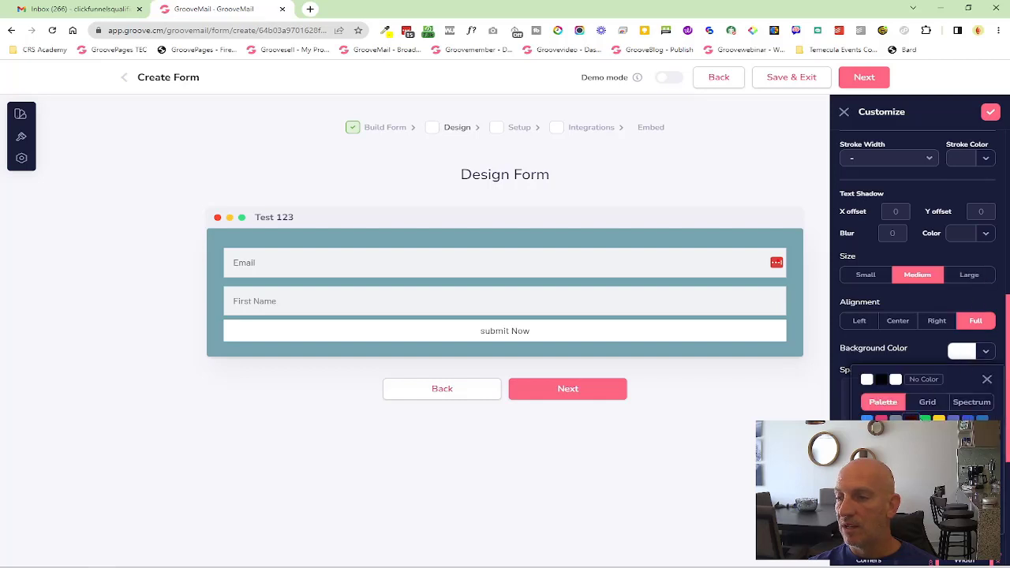
pyautogui.click(926, 419)
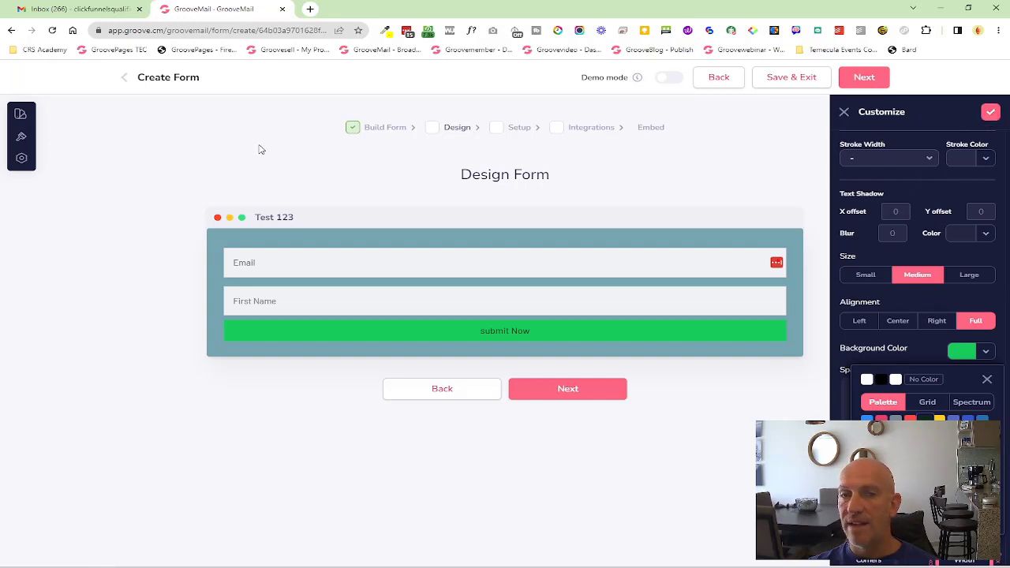
pyautogui.click(992, 114)
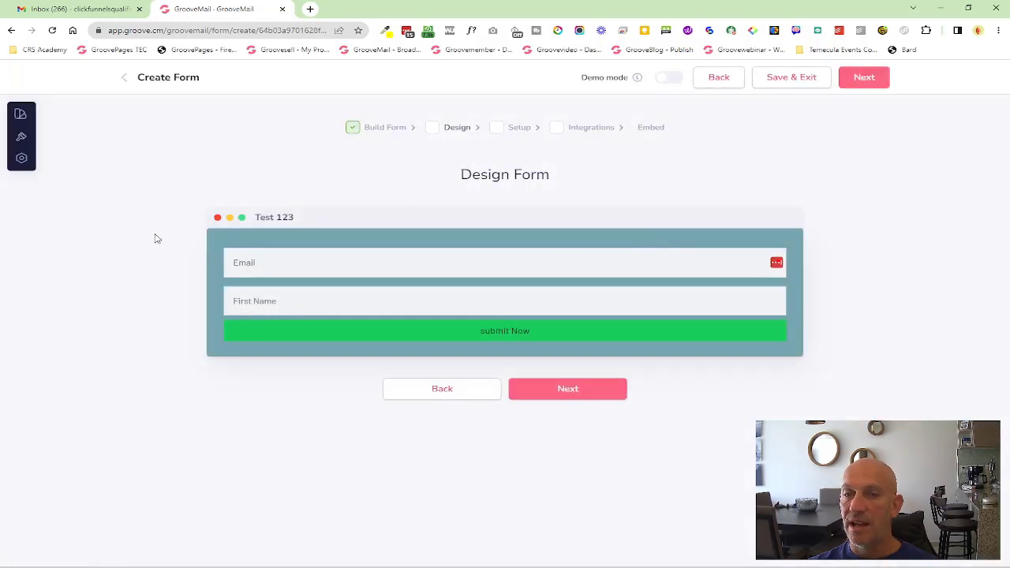
# Look through the form's presets and test the Horizontal and Custom layout types, finishing with Vertical.
pyautogui.click(21, 135)
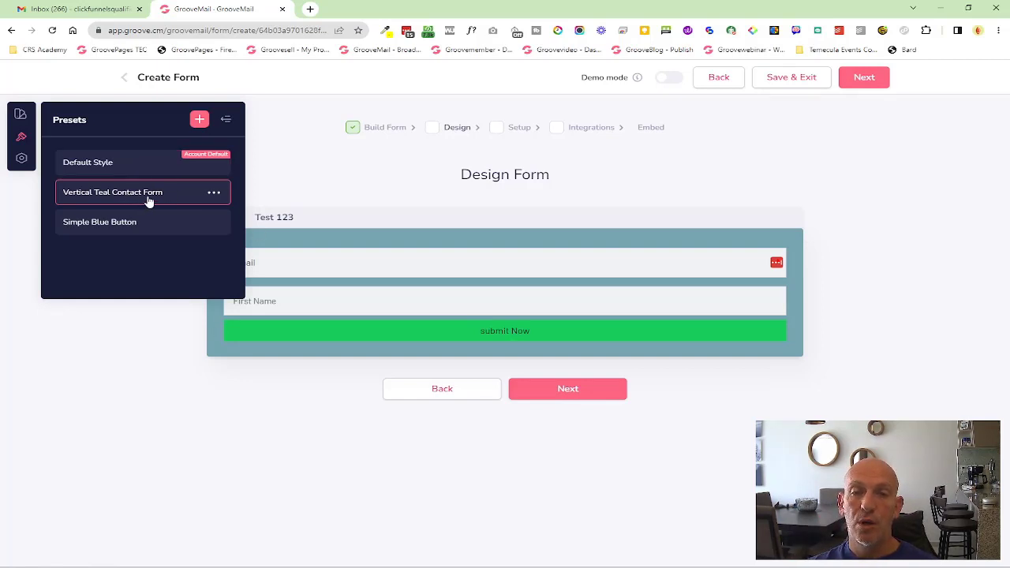
pyautogui.click(21, 158)
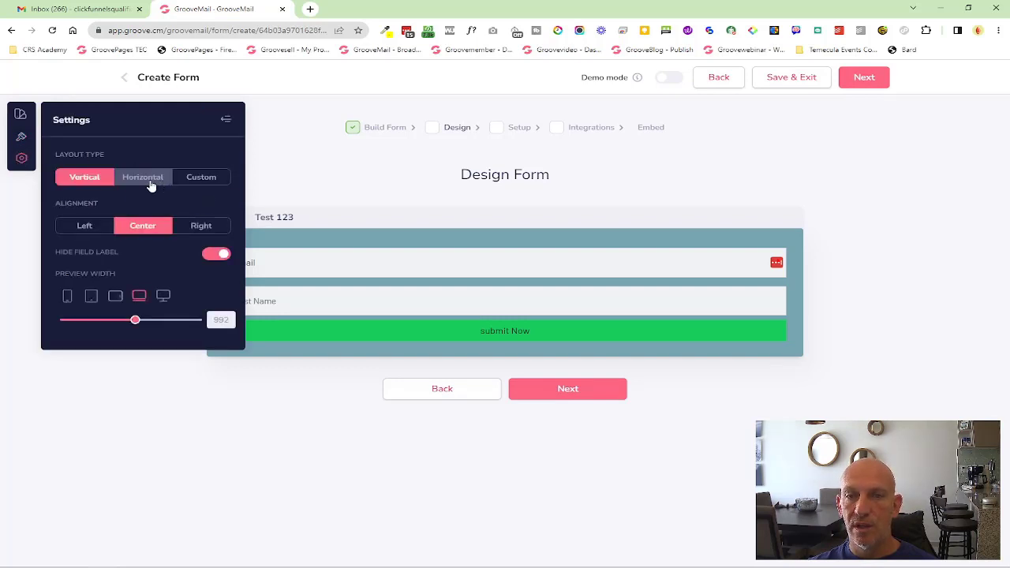
pyautogui.click(150, 183)
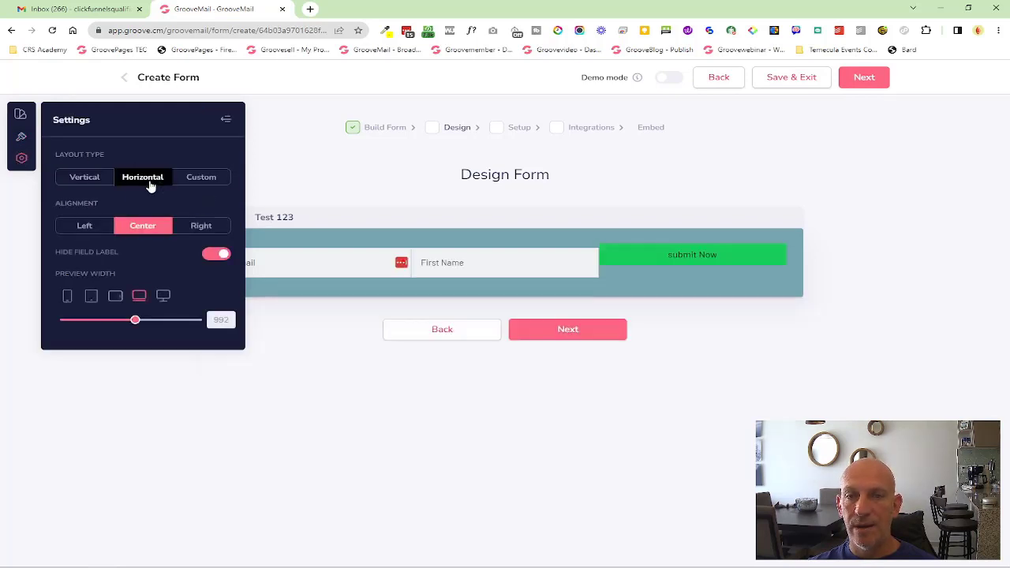
pyautogui.click(200, 180)
pyautogui.click(86, 176)
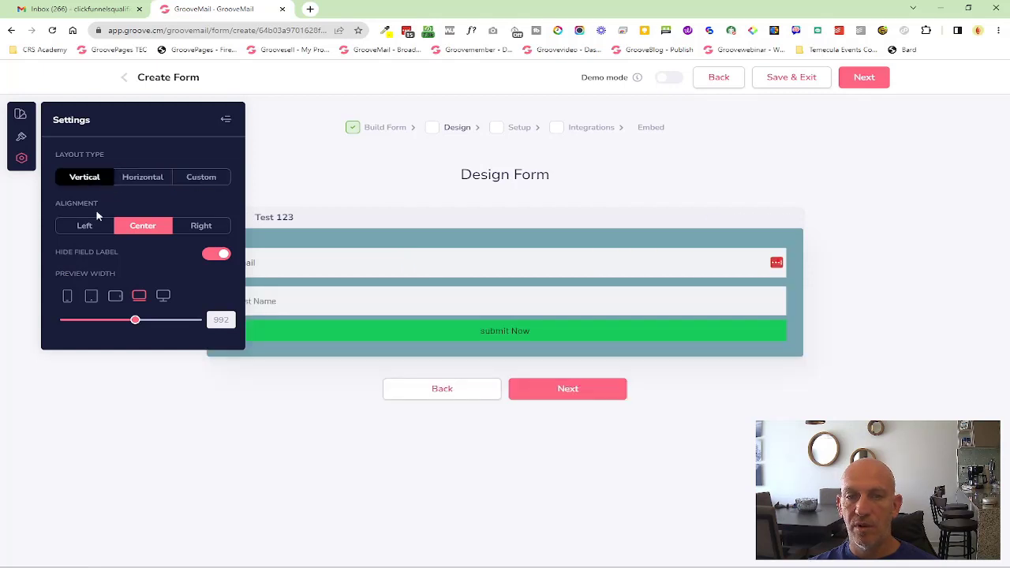
# Test Left and Right form alignment and visible field labels, finishing with Center alignment and hidden labels.
pyautogui.click(86, 226)
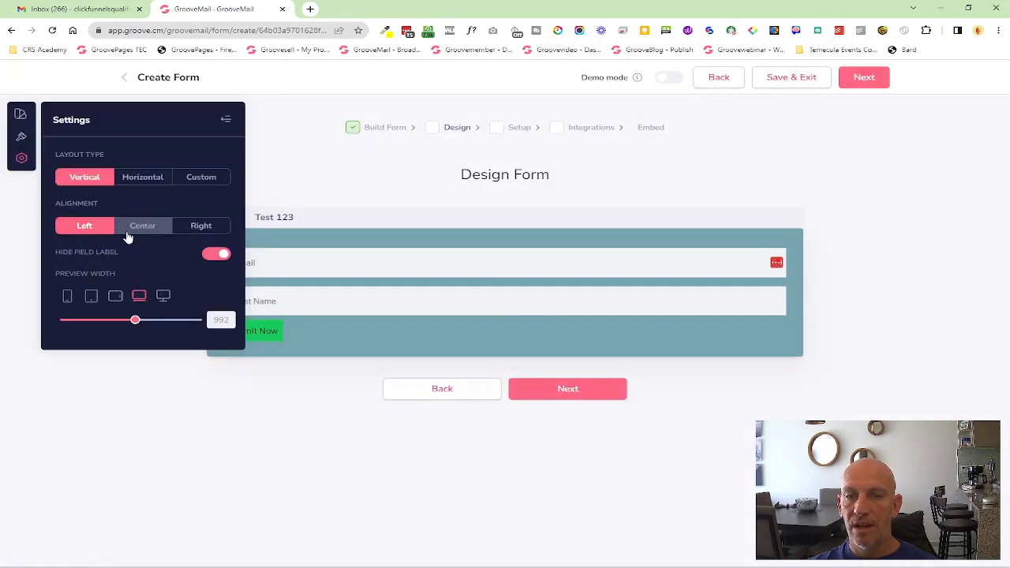
pyautogui.click(199, 229)
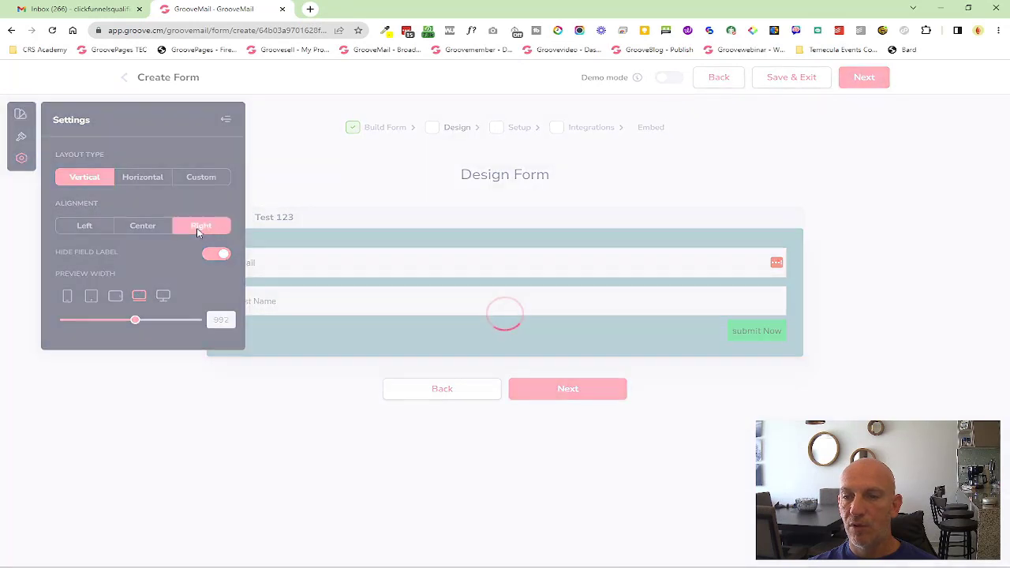
pyautogui.click(162, 229)
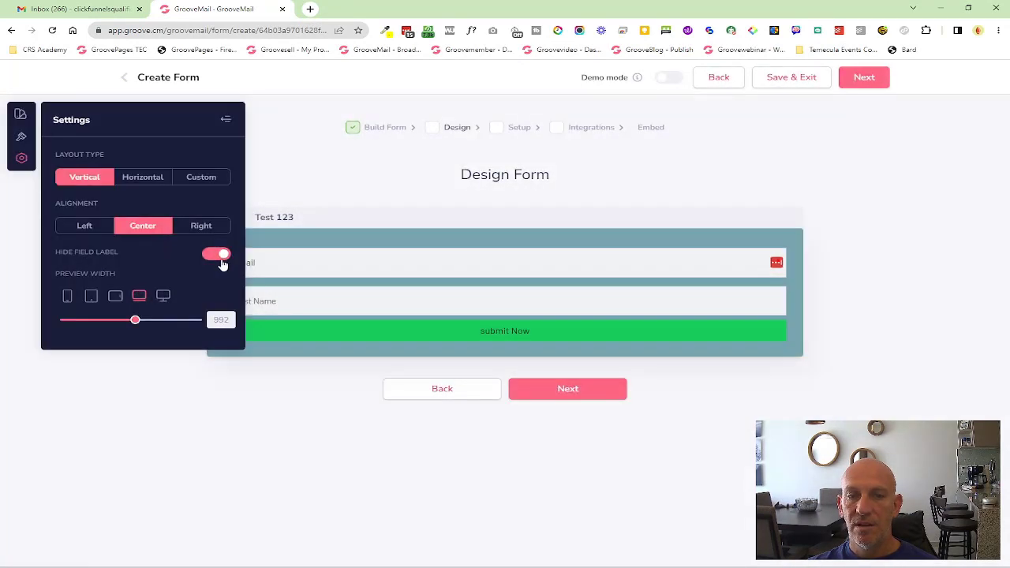
pyautogui.click(218, 256)
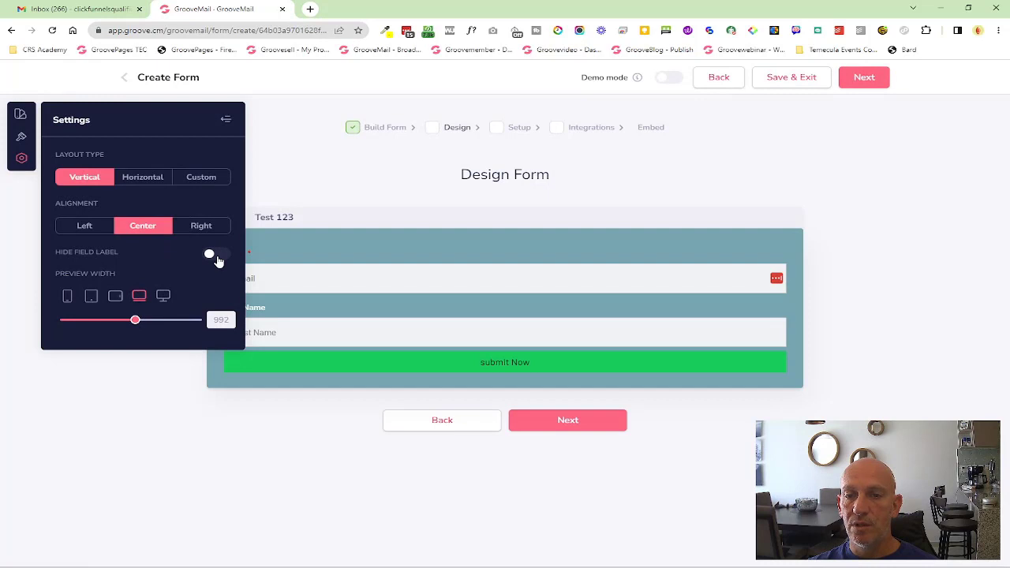
pyautogui.click(216, 256)
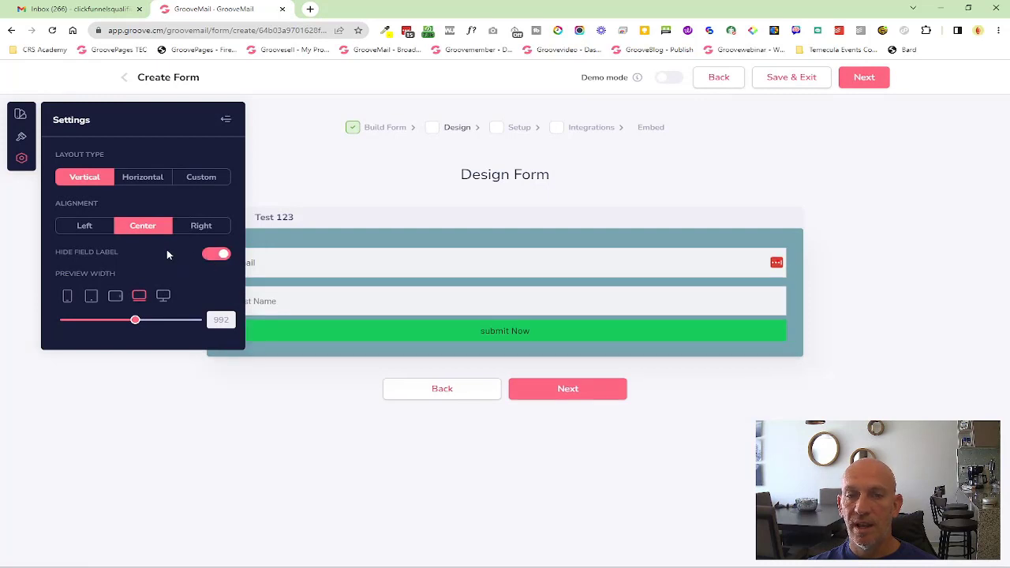
# Preview the form at the tablet, phone and desktop widths.
pyautogui.click(115, 297)
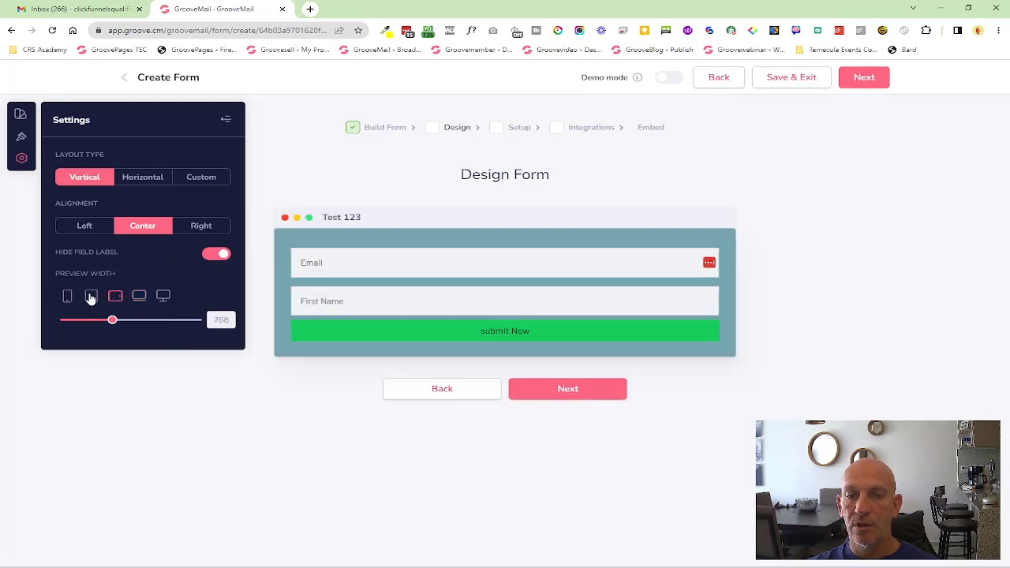
pyautogui.click(90, 297)
pyautogui.click(67, 297)
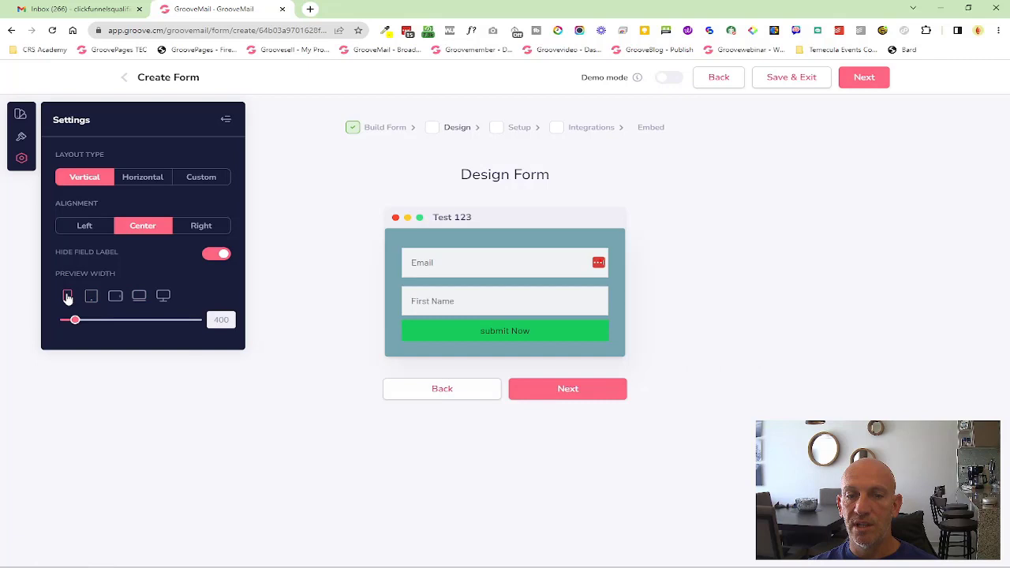
pyautogui.click(163, 296)
pyautogui.moveTo(158, 323)
pyautogui.mouseDown()
pyautogui.moveTo(103, 324)
pyautogui.moveTo(152, 333)
pyautogui.mouseUp()
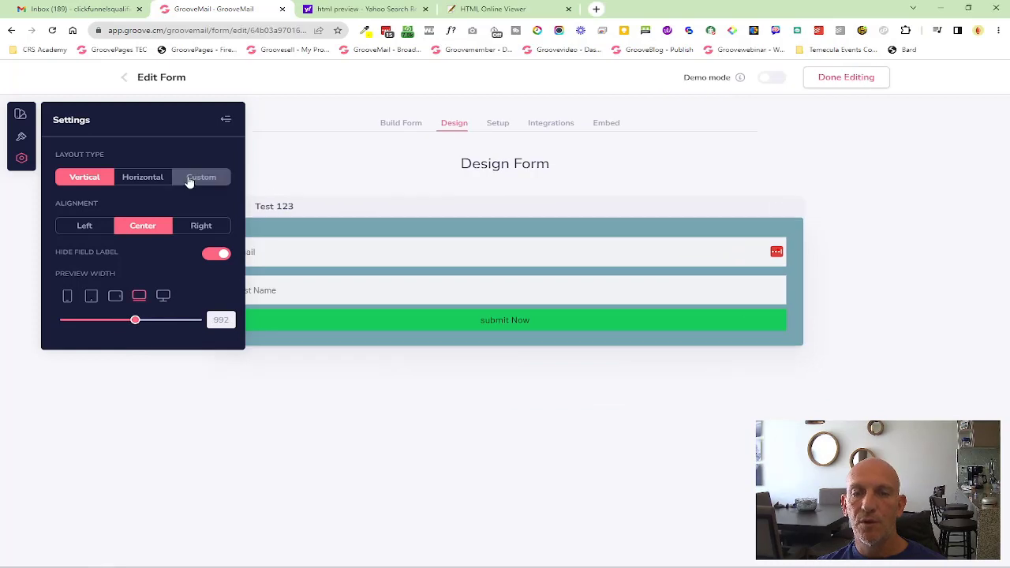
# Switch the form to the Custom layout type and show its rows and columns.
pyautogui.click(190, 180)
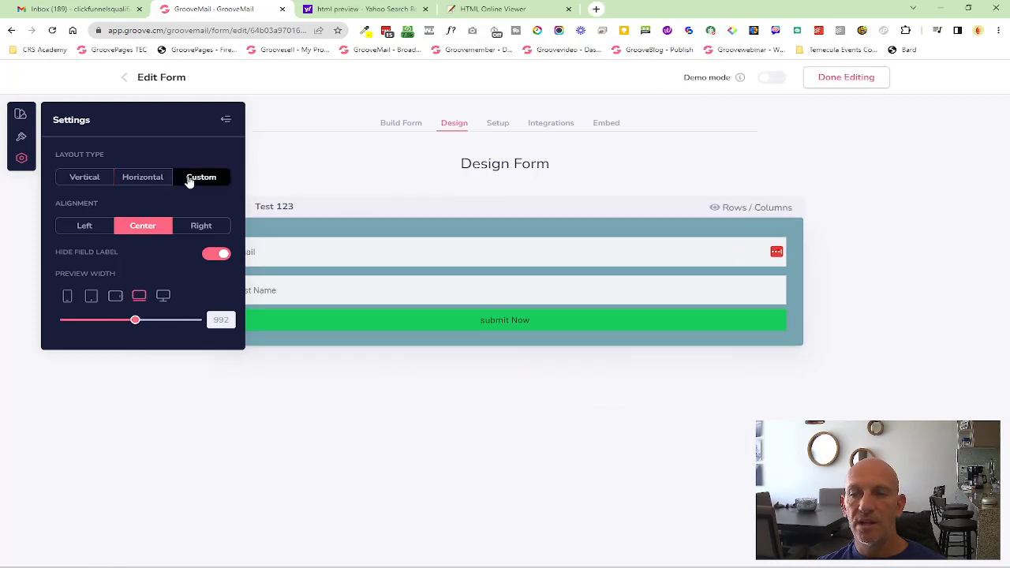
pyautogui.click(730, 209)
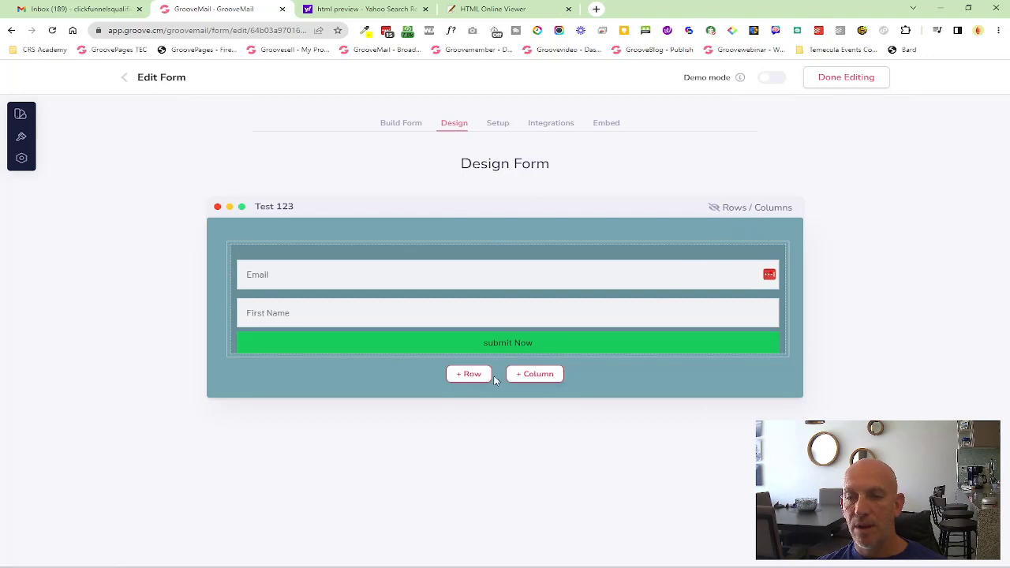
# Add and remove a trial row, and create a second column holding the Email field.
pyautogui.click(468, 374)
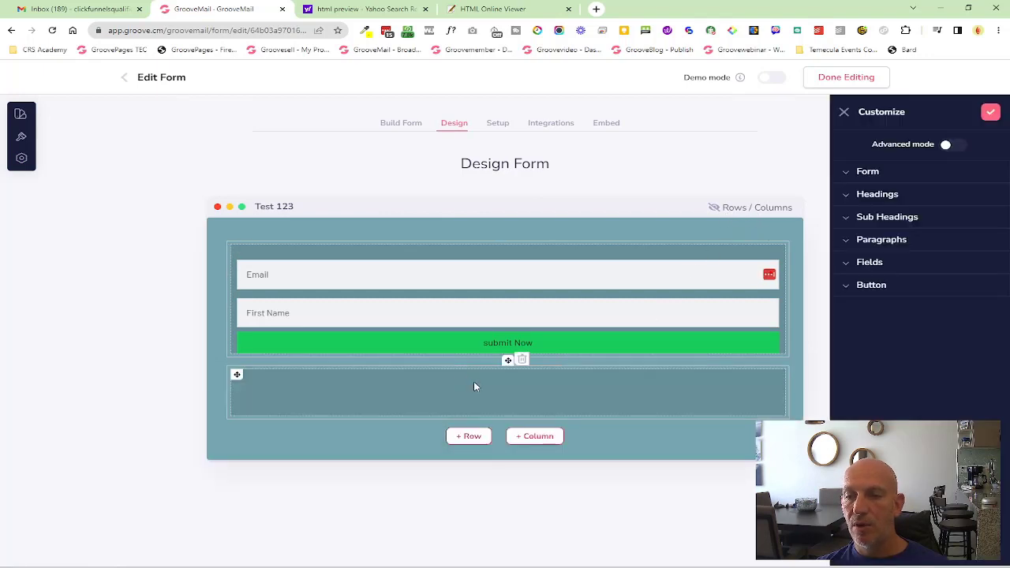
pyautogui.click(521, 362)
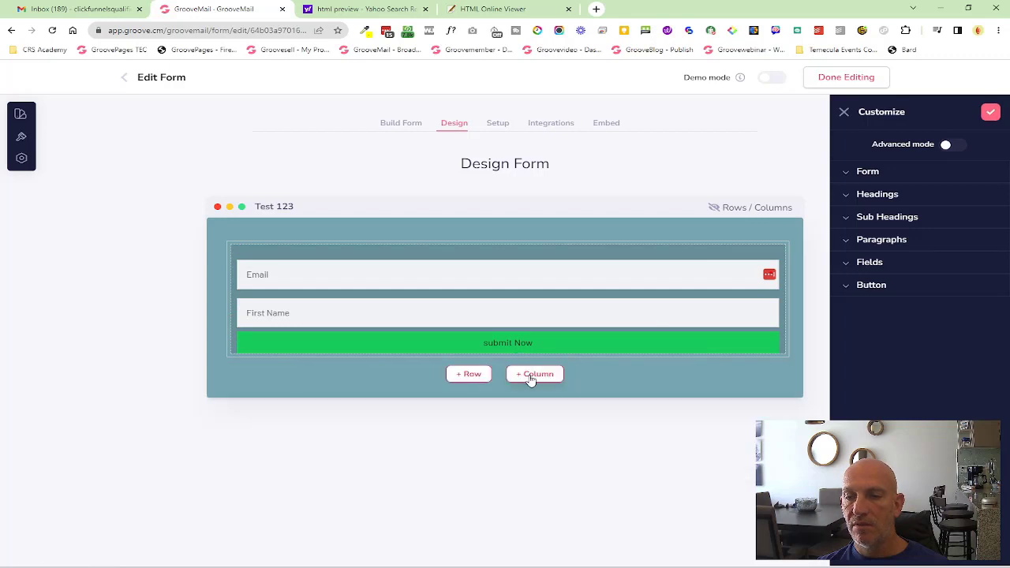
pyautogui.click(532, 375)
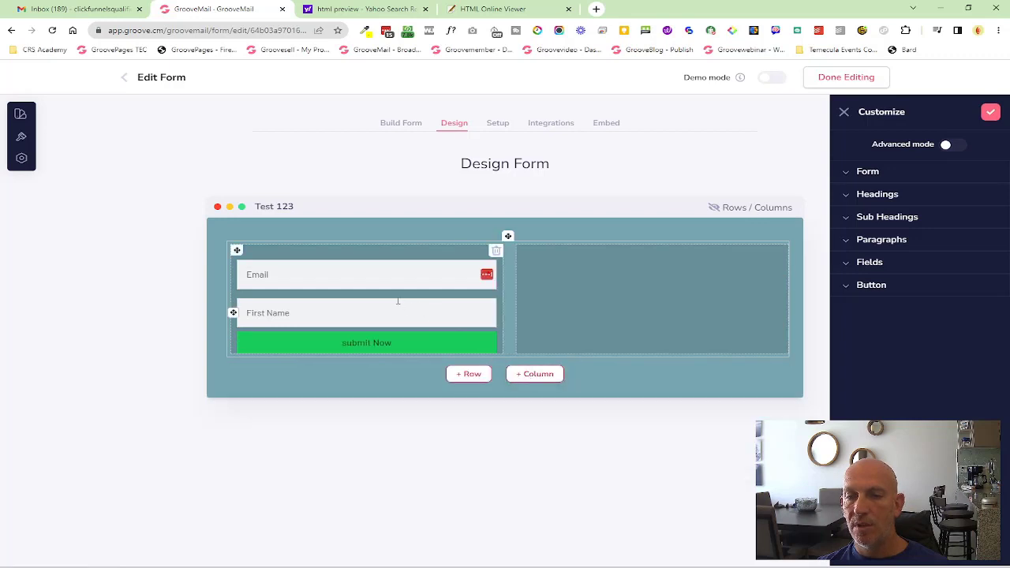
pyautogui.moveTo(235, 273); pyautogui.dragTo(534, 286)
# Add a row below the two columns, move the submit Now button into it, and hide the row and column outlines.
pyautogui.click(473, 335)
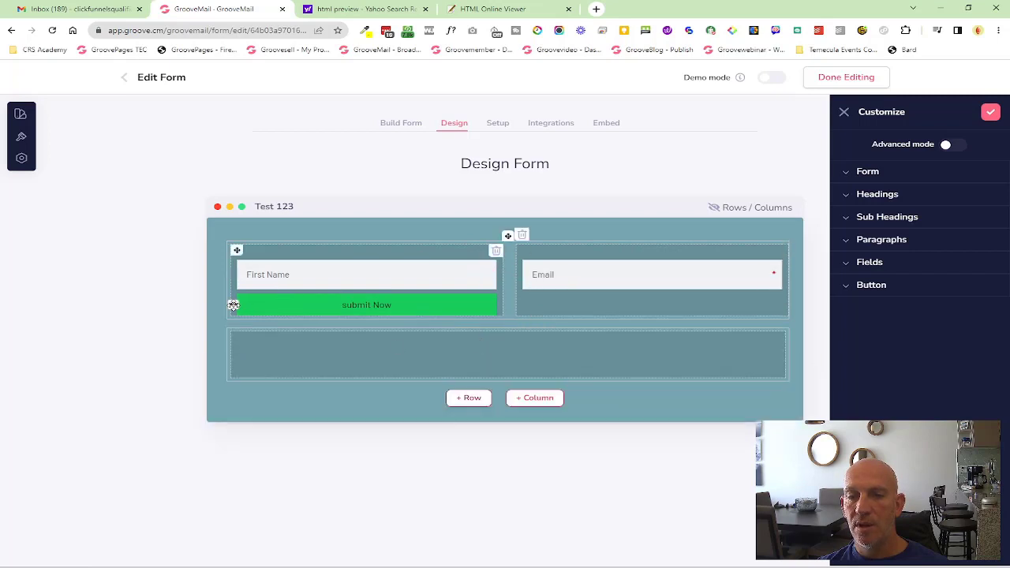
pyautogui.moveTo(234, 304); pyautogui.dragTo(270, 338)
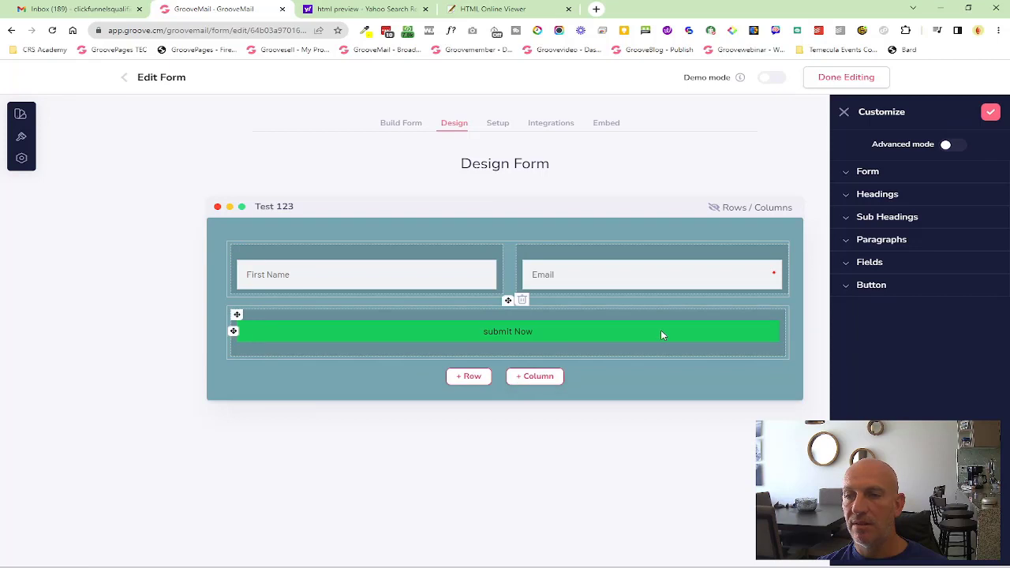
pyautogui.click(746, 210)
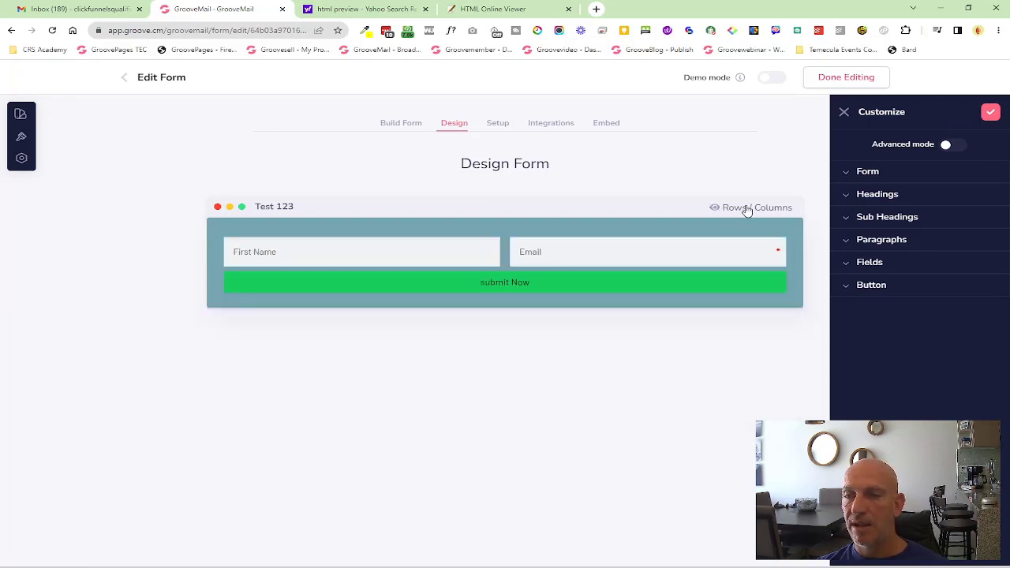
# Show the row and column outlines and add an empty row below the submit Now button.
pyautogui.click(747, 209)
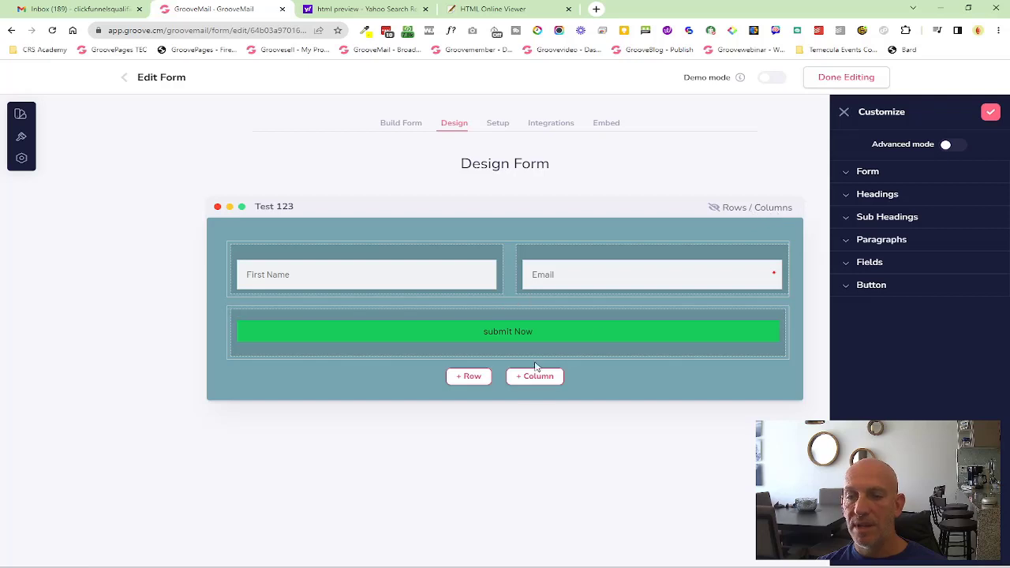
pyautogui.click(467, 377)
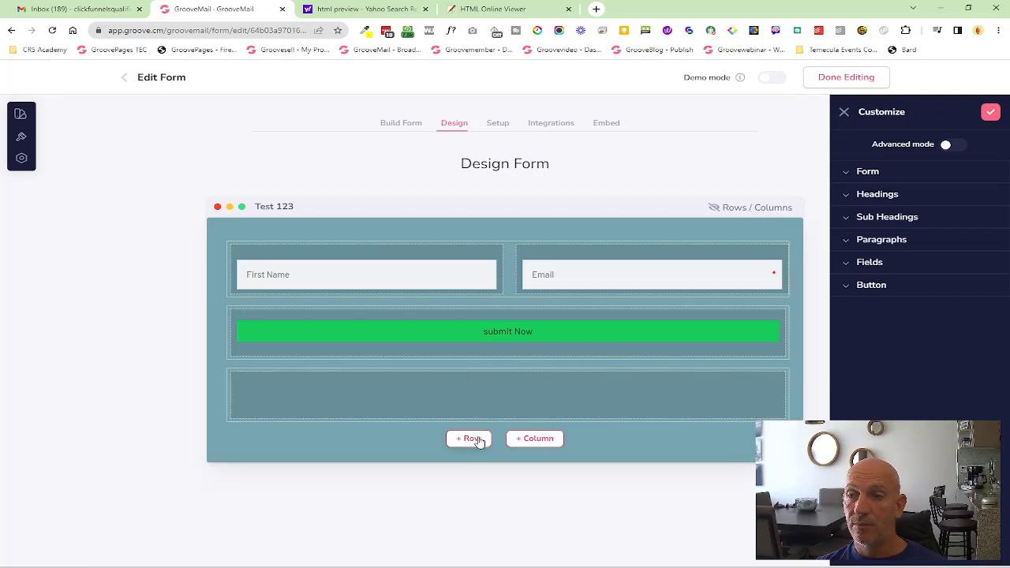
pyautogui.click(717, 209)
pyautogui.click(717, 209)
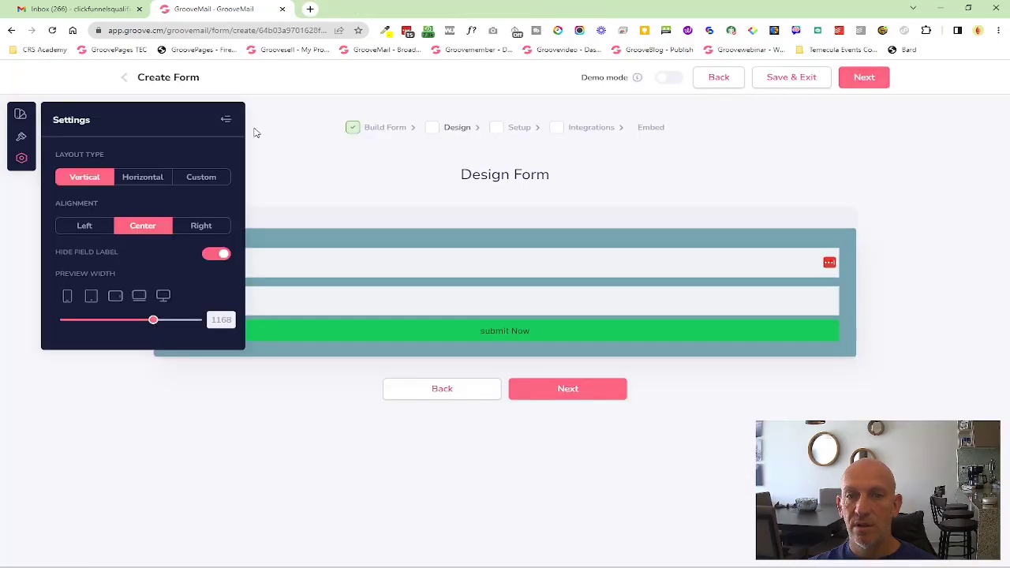
# Close the layout settings, and open the form's customization options in Advanced mode.
pyautogui.click(227, 122)
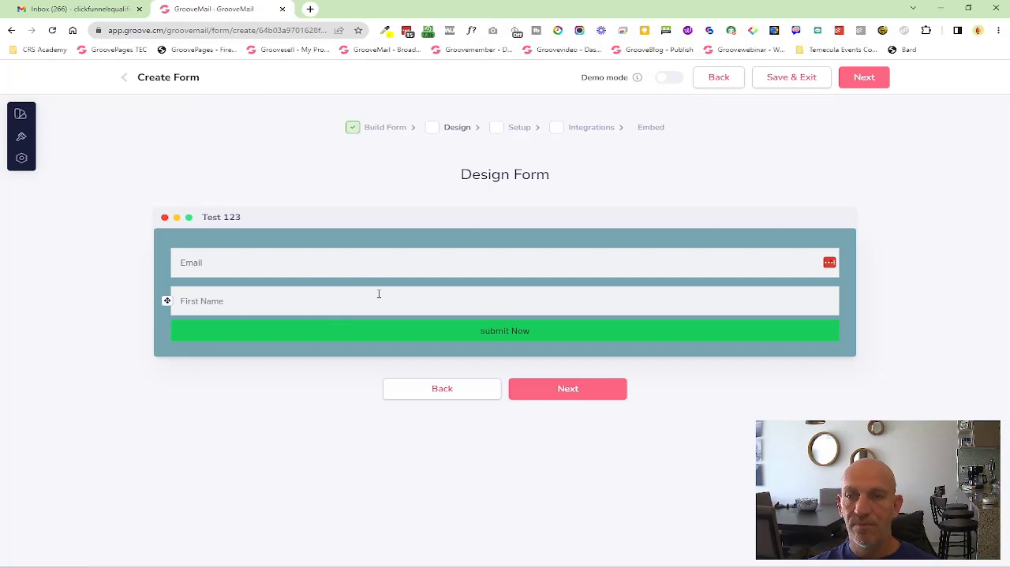
pyautogui.click(497, 252)
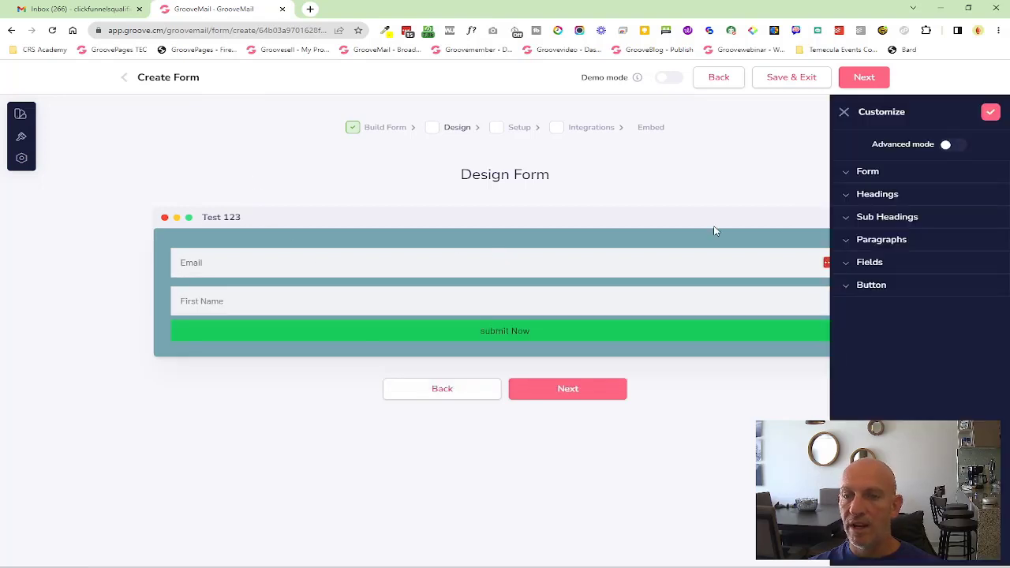
pyautogui.click(947, 147)
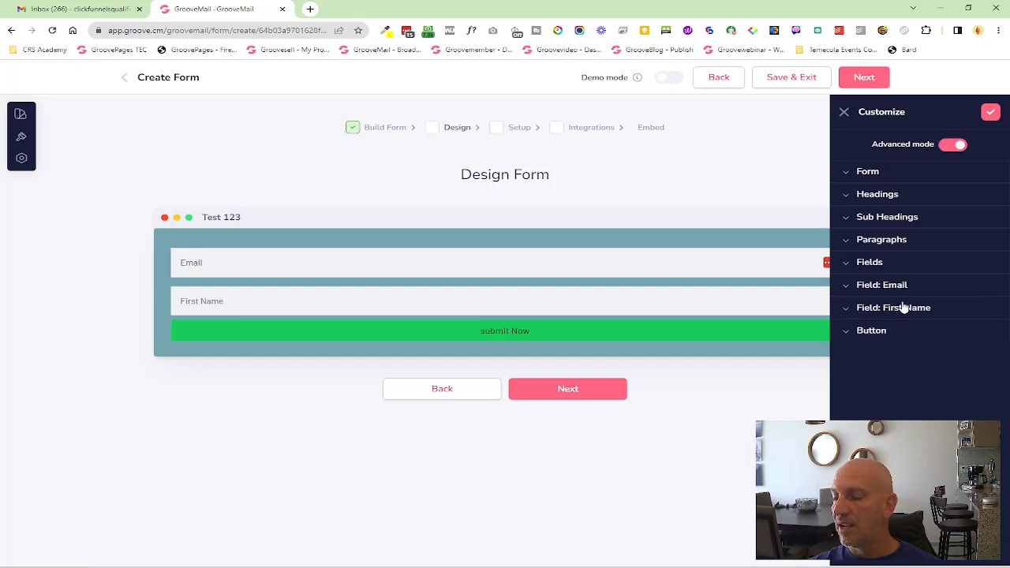
# Try centre alignment on the text of all fields, and set it back to left alignment.
pyautogui.click(877, 264)
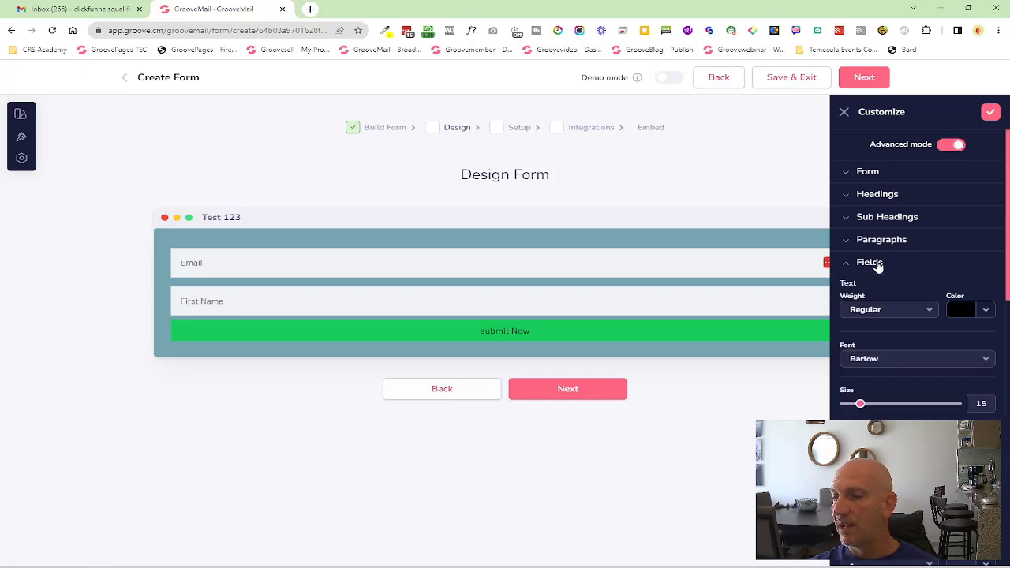
pyautogui.scroll(-1, 886, 287)
pyautogui.scroll(-2, 887, 287)
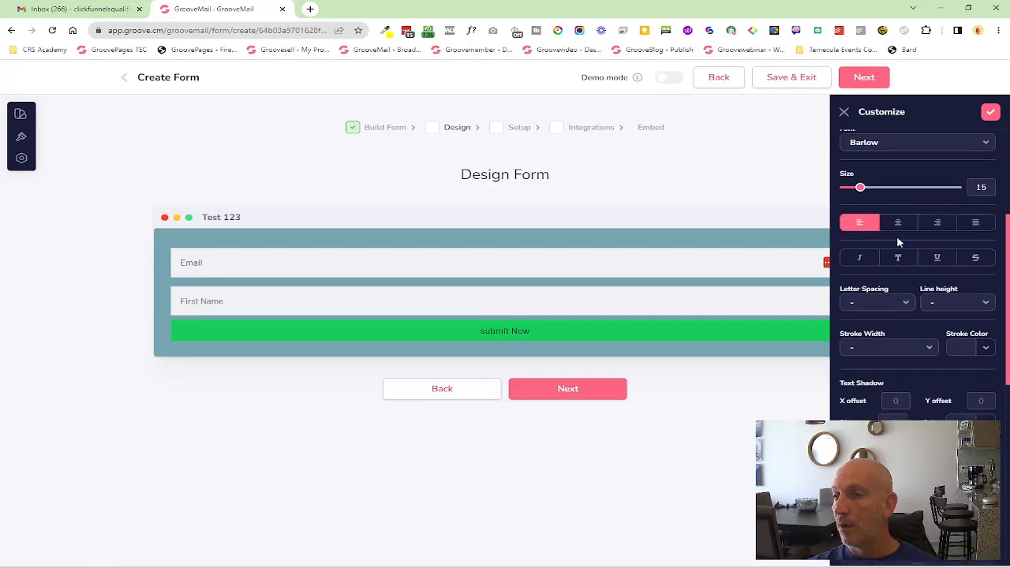
pyautogui.click(898, 227)
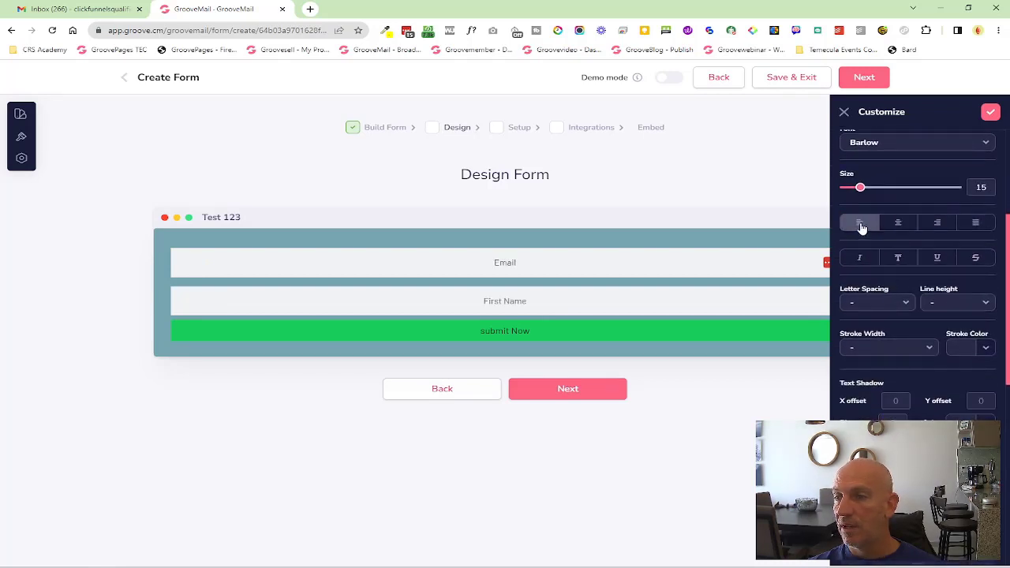
pyautogui.click(860, 224)
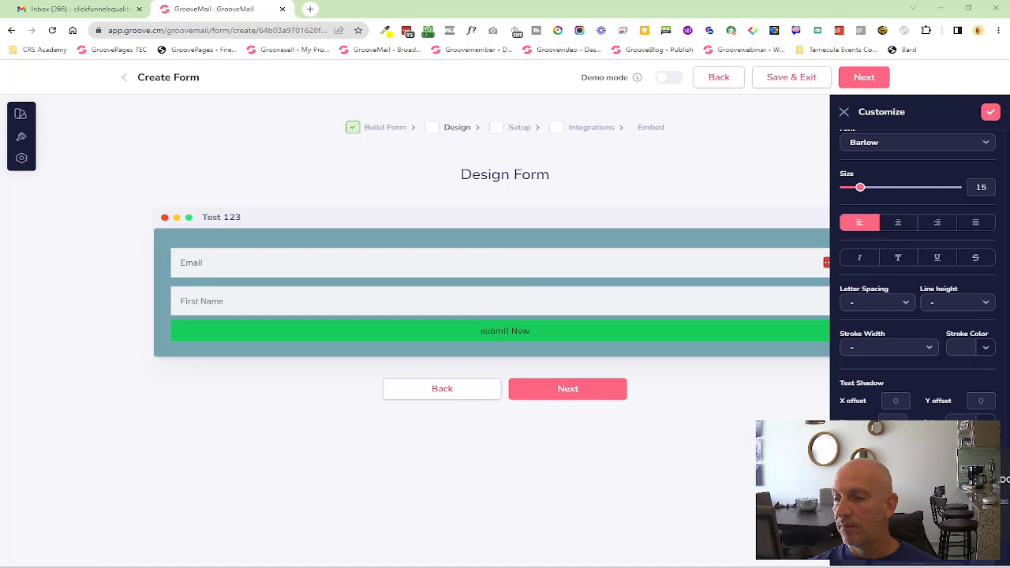
# Add an individual customization for the Email field, look through its text styling options, and close the customization options.
pyautogui.scroll(-10, 924, 264)
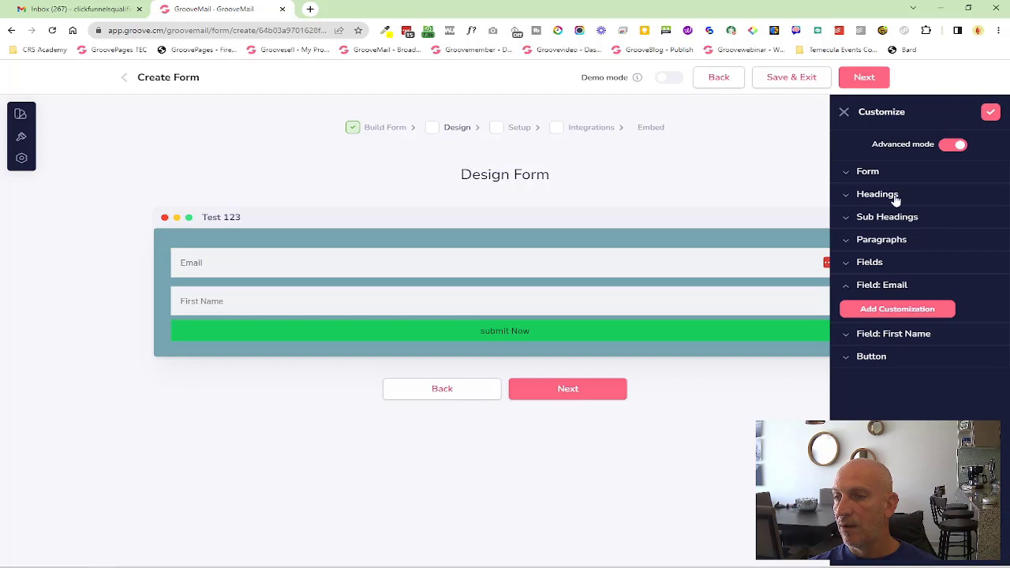
pyautogui.click(905, 312)
pyautogui.scroll(-1, 911, 300)
pyautogui.scroll(-7, 912, 299)
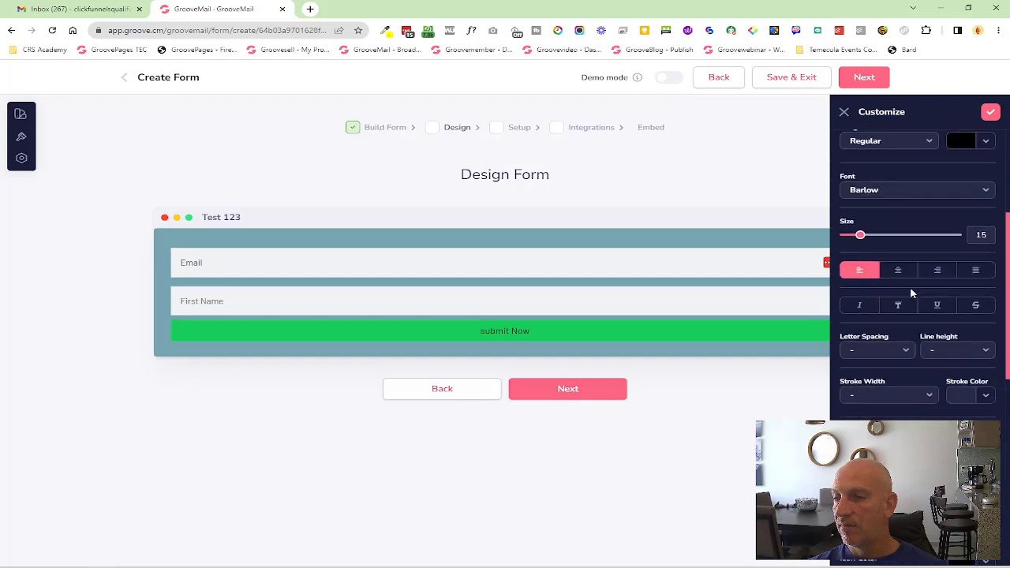
pyautogui.click(844, 112)
# Continue to the form setup and assign Demo List as the subscribers list.
pyautogui.click(561, 397)
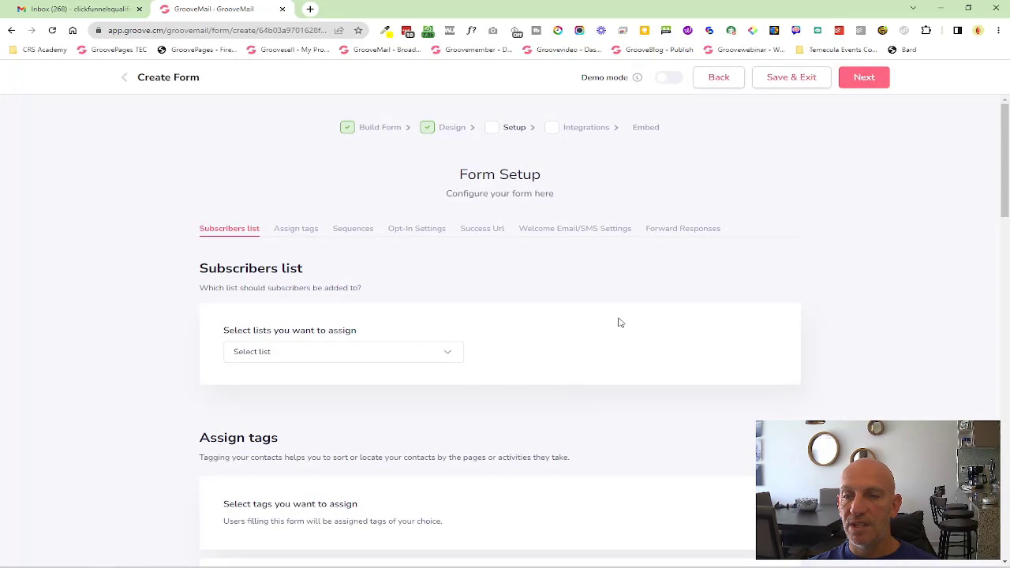
pyautogui.click(401, 351)
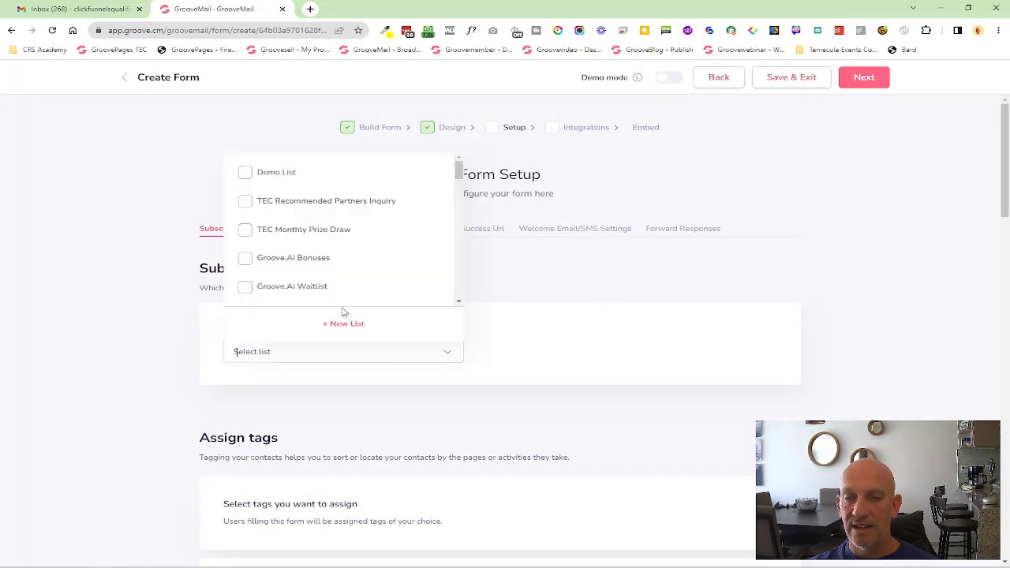
pyautogui.click(247, 174)
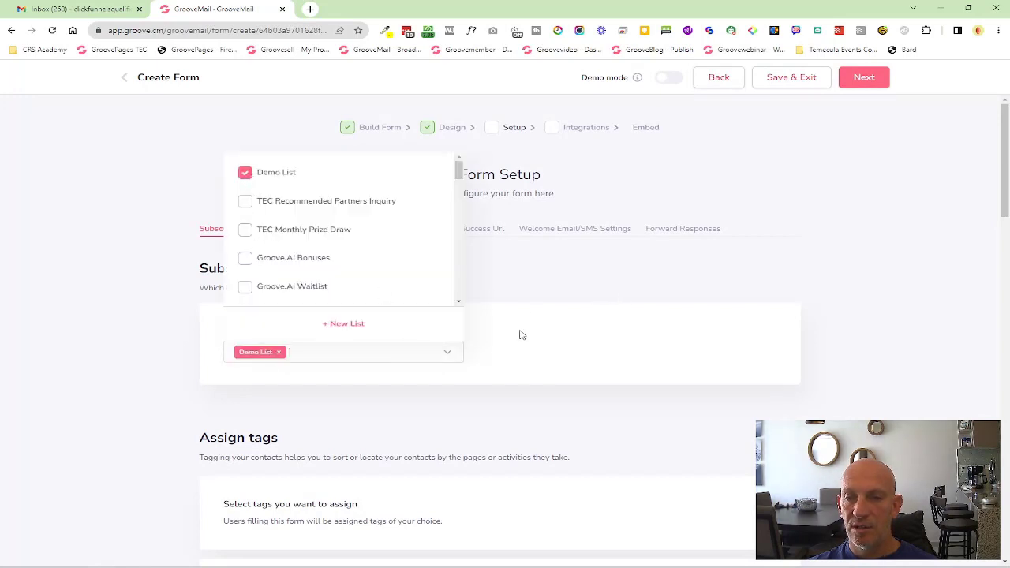
pyautogui.click(573, 315)
# Review the setup options for tags, sequences, opt-in, success URL, welcome message and forwarded responses.
pyautogui.scroll(-3, 589, 313)
pyautogui.scroll(3, 589, 314)
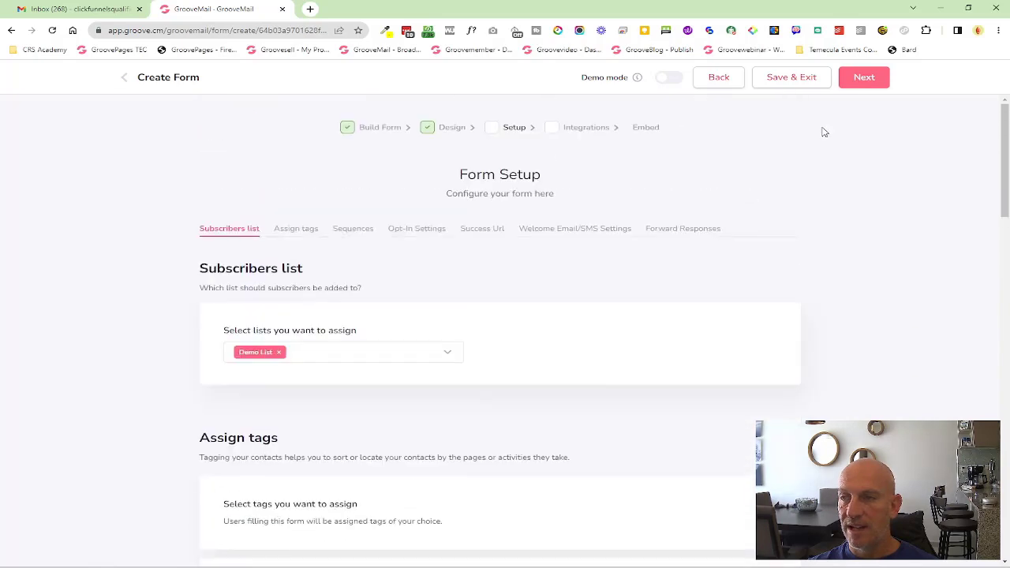
pyautogui.scroll(-3, 463, 337)
pyautogui.scroll(-5, 464, 336)
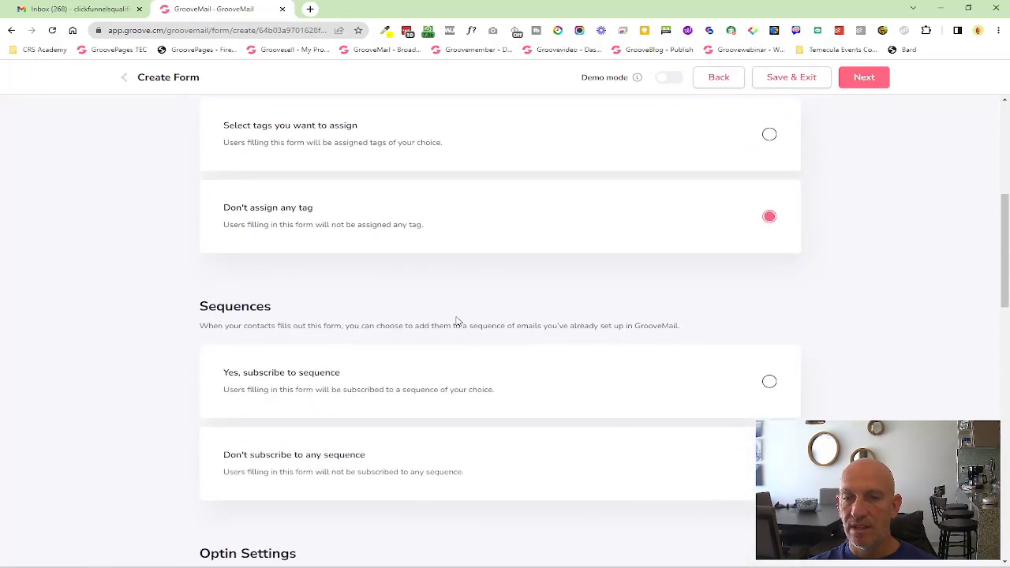
pyautogui.scroll(-8, 219, 317)
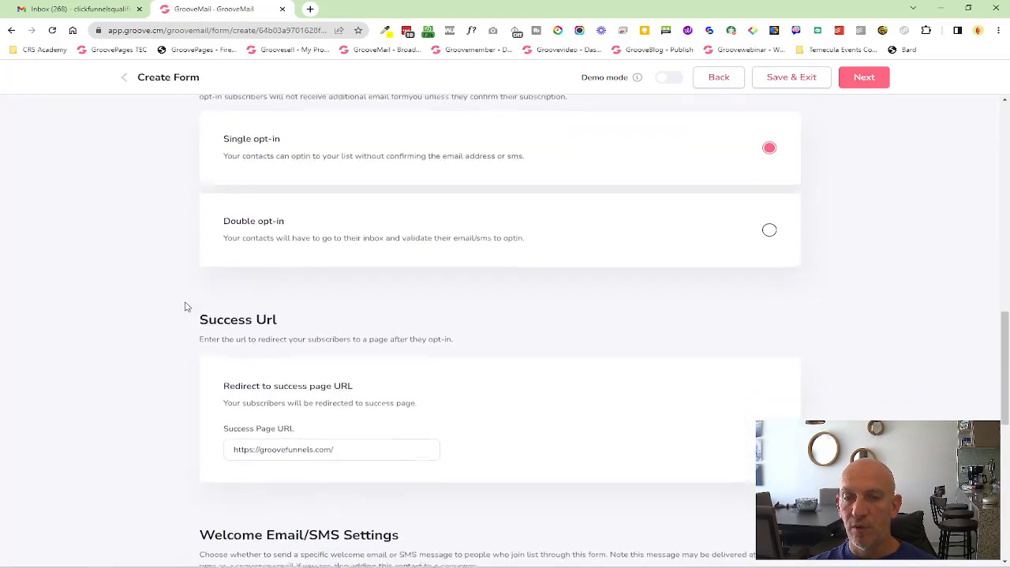
pyautogui.scroll(-4, 184, 306)
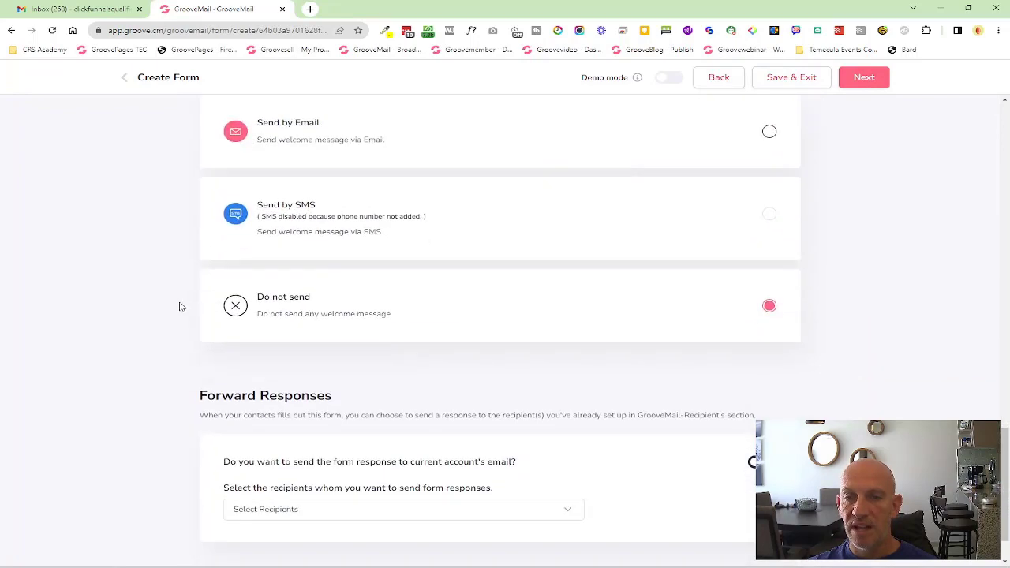
pyautogui.scroll(-2, 169, 308)
pyautogui.scroll(18, 164, 311)
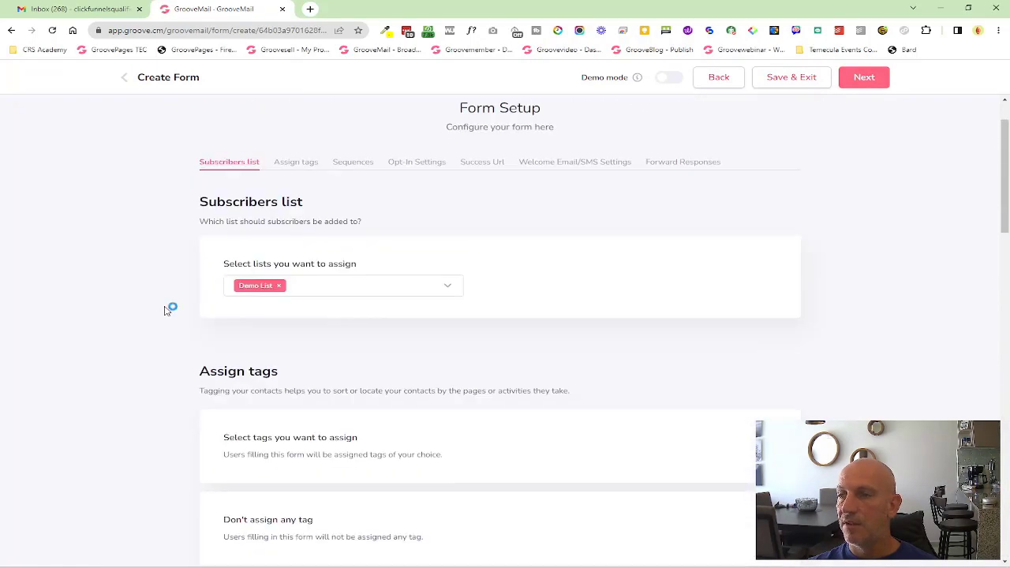
pyautogui.scroll(-3, 167, 313)
pyautogui.scroll(-1, 167, 314)
pyautogui.scroll(4, 168, 313)
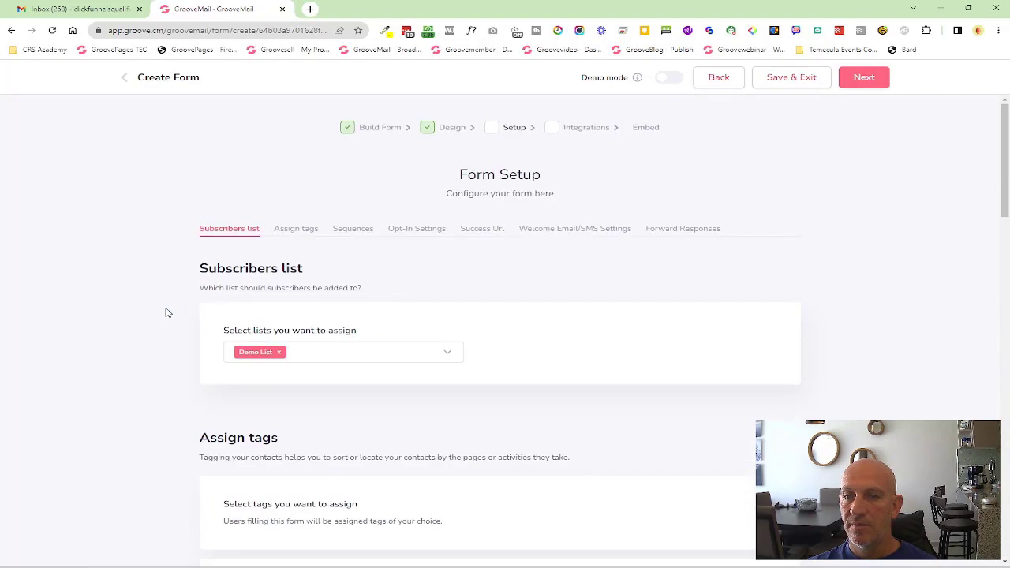
# Continue to the integrations and add the membership The Profit Funnel Business with access level The Profit Funnel Business.
pyautogui.click(856, 82)
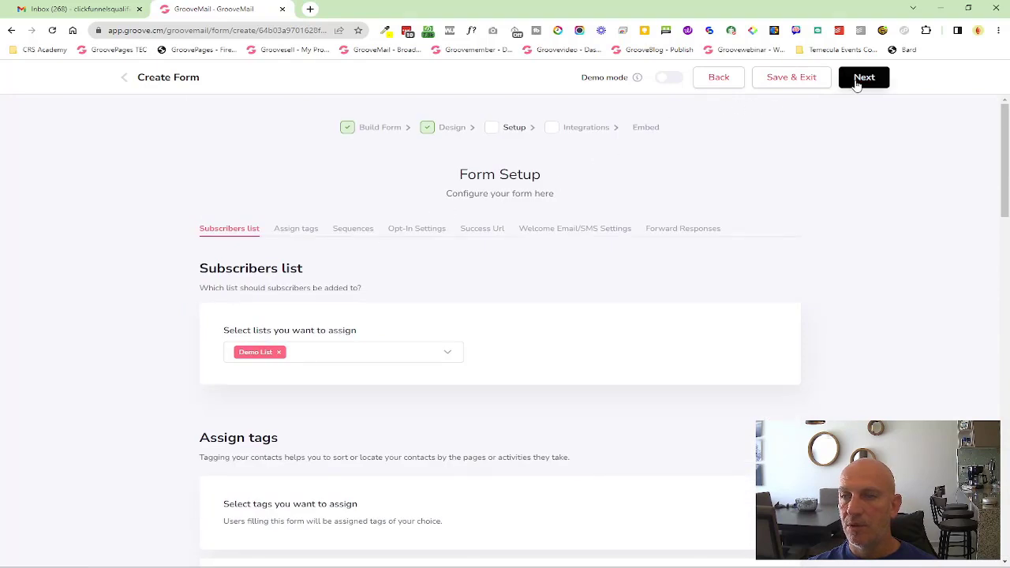
pyautogui.click(437, 232)
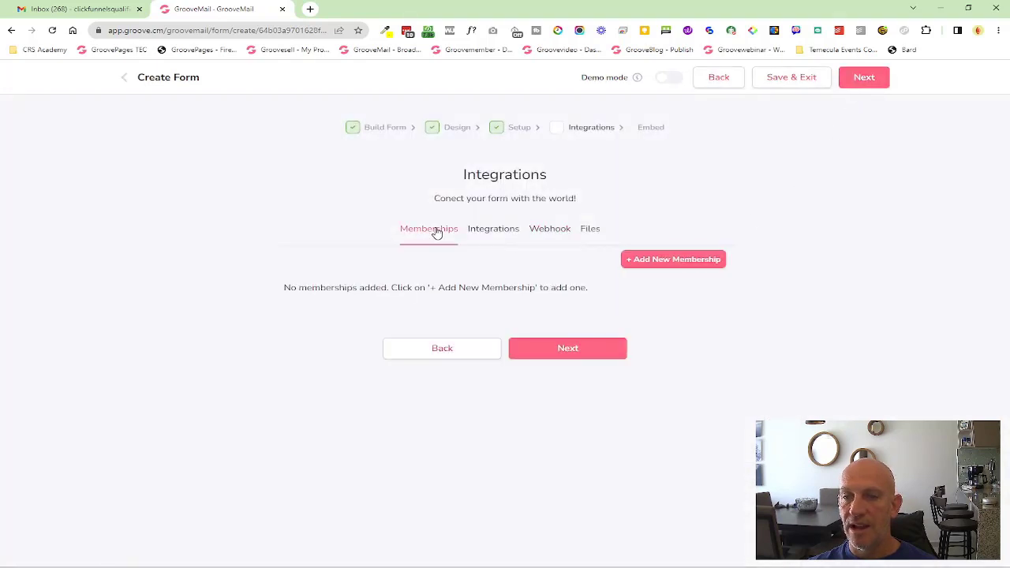
pyautogui.click(665, 265)
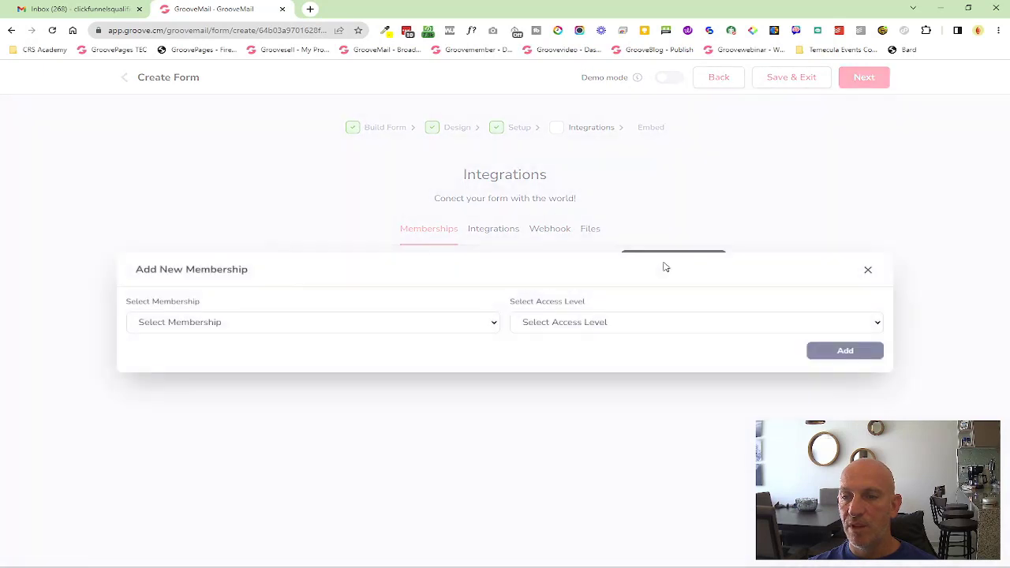
pyautogui.click(457, 324)
pyautogui.click(353, 355)
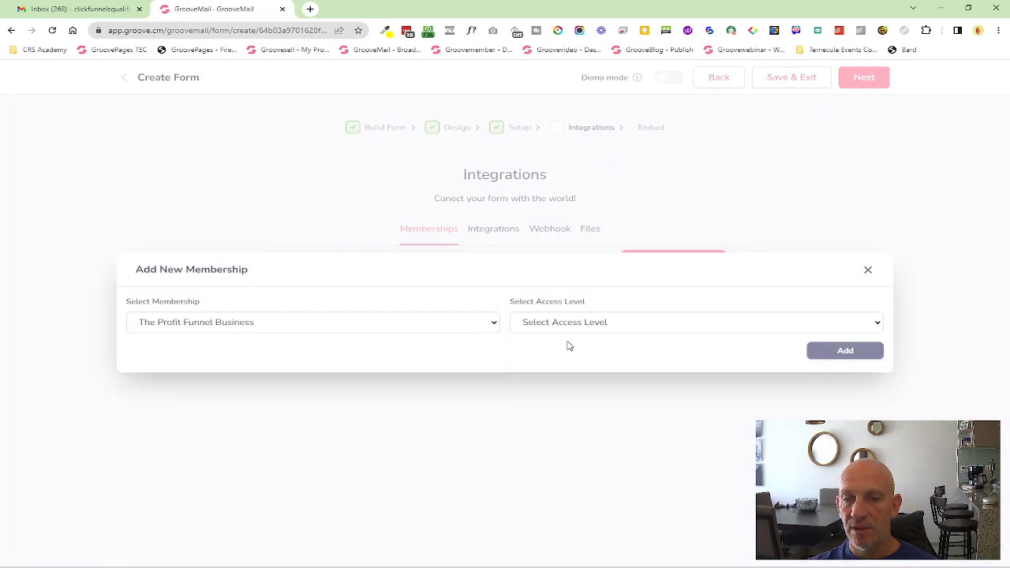
pyautogui.click(613, 330)
pyautogui.click(607, 353)
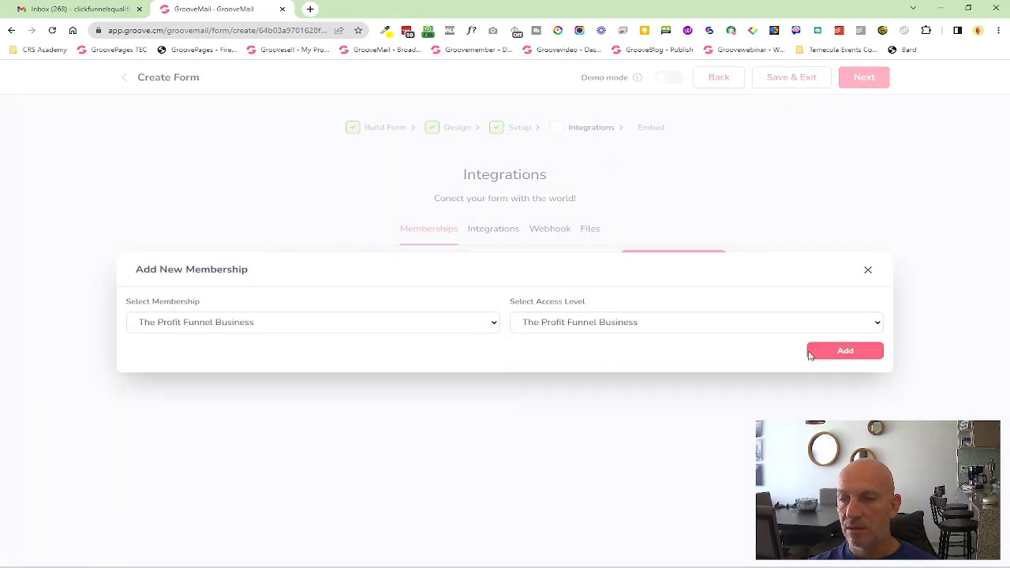
pyautogui.click(843, 352)
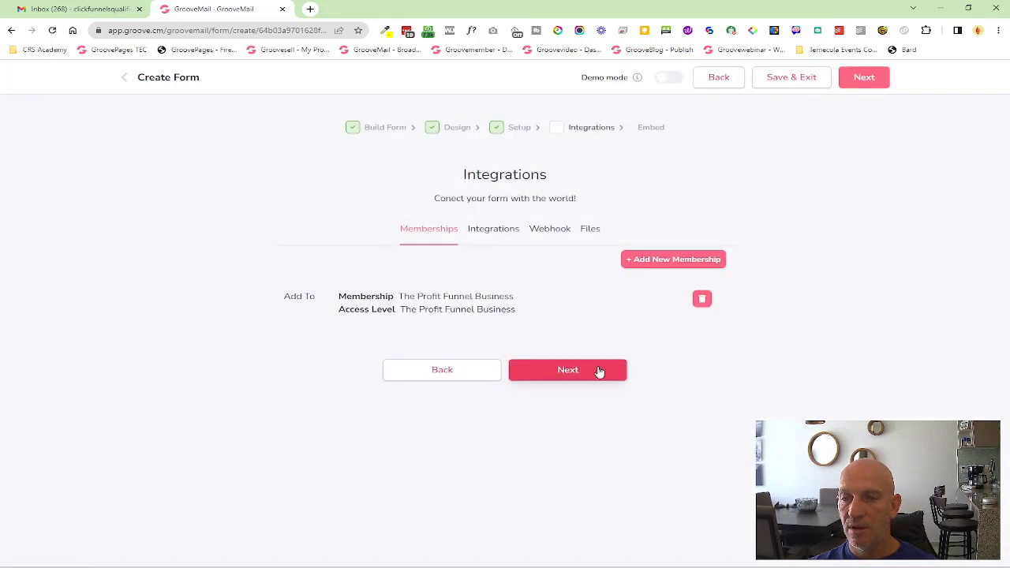
# View the integration types offered for the form, and close the dialog without adding one.
pyautogui.click(499, 236)
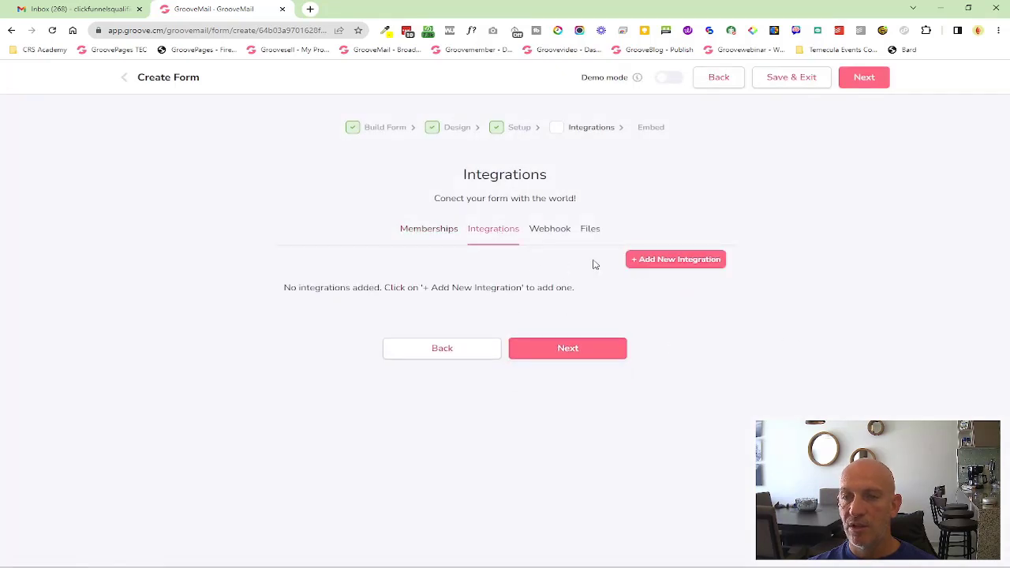
pyautogui.click(654, 261)
pyautogui.click(495, 334)
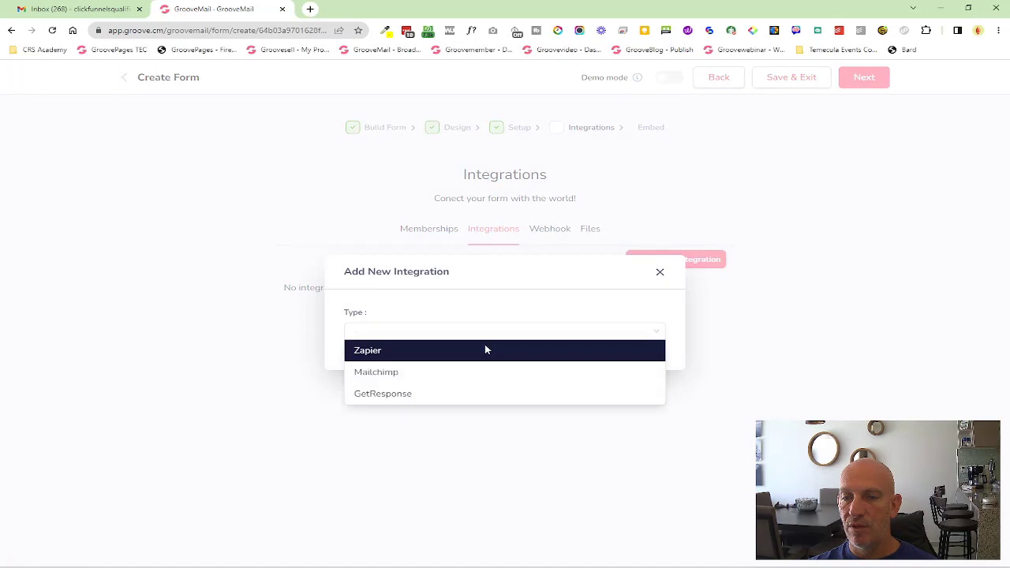
pyautogui.click(661, 274)
# View the form for adding a new webhook URL, and close it without adding one.
pyautogui.click(551, 229)
pyautogui.click(663, 259)
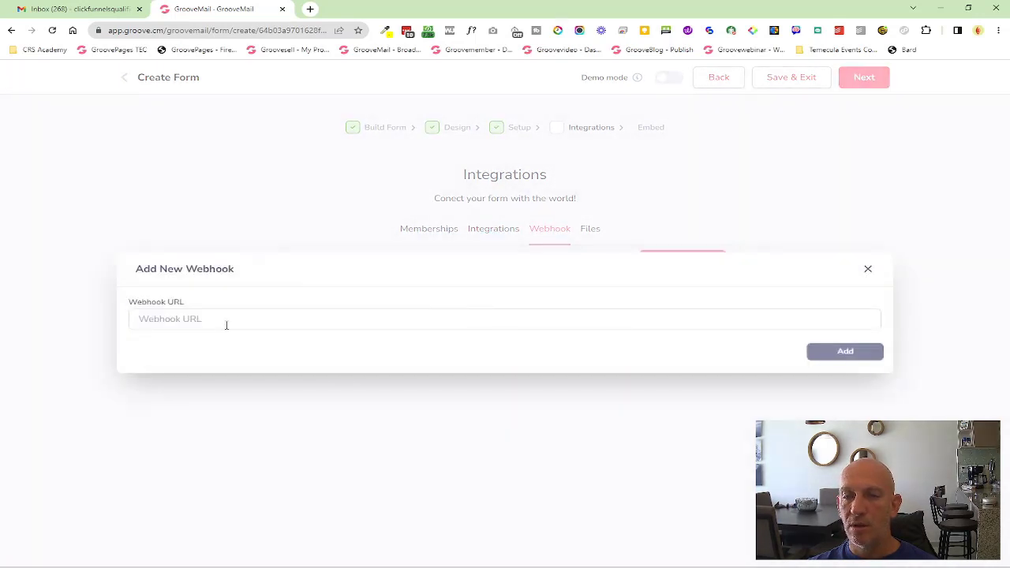
pyautogui.click(868, 269)
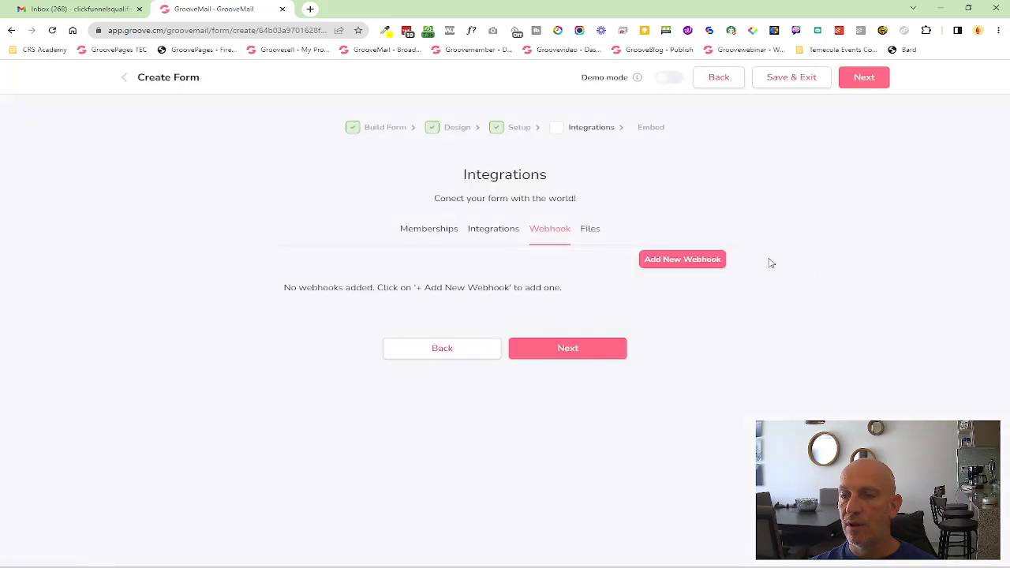
# Attach the library file Free Event Campaign to the form and continue to the embed code.
pyautogui.click(592, 233)
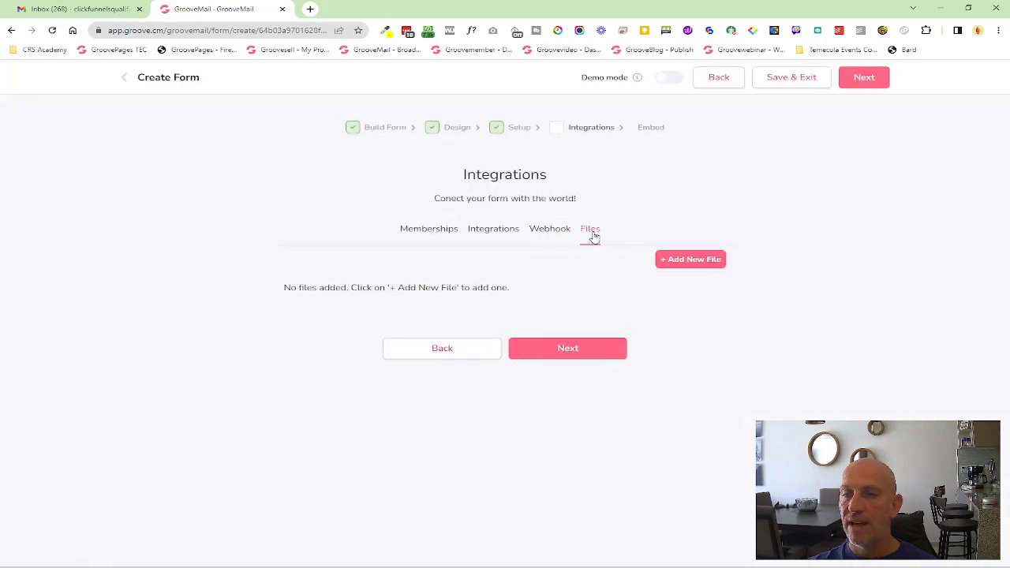
pyautogui.click(691, 265)
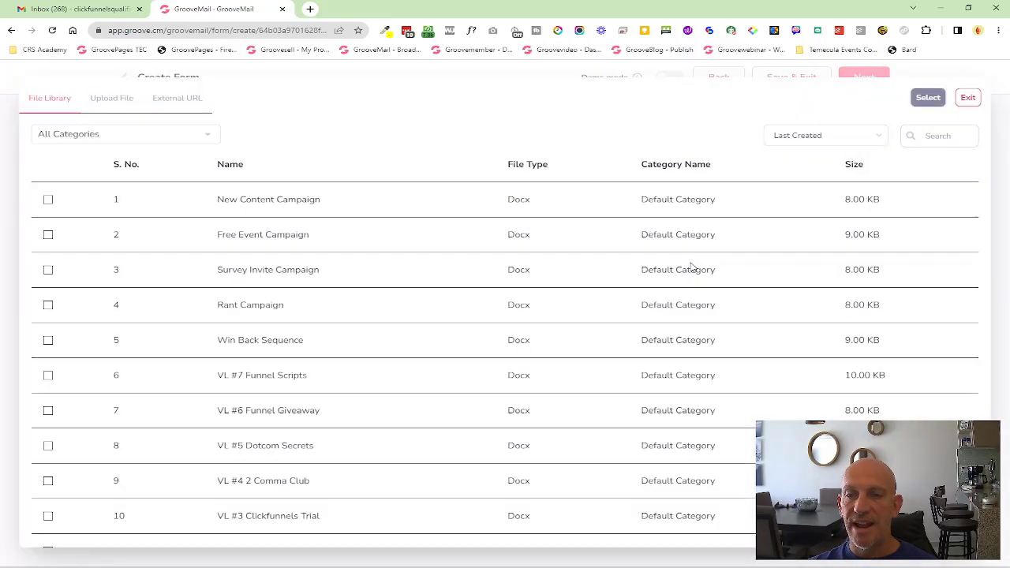
pyautogui.click(48, 237)
pyautogui.click(929, 98)
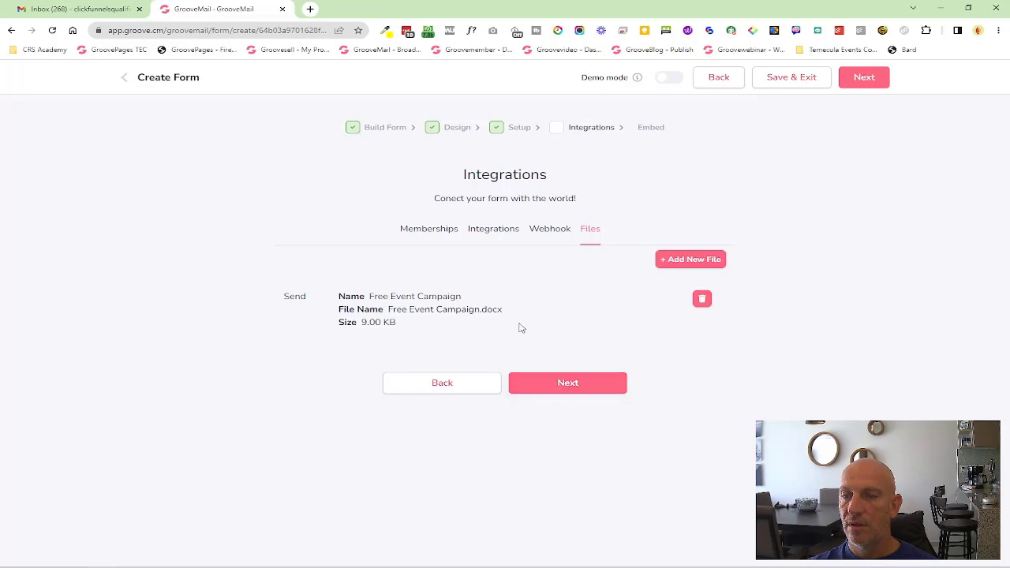
pyautogui.click(555, 388)
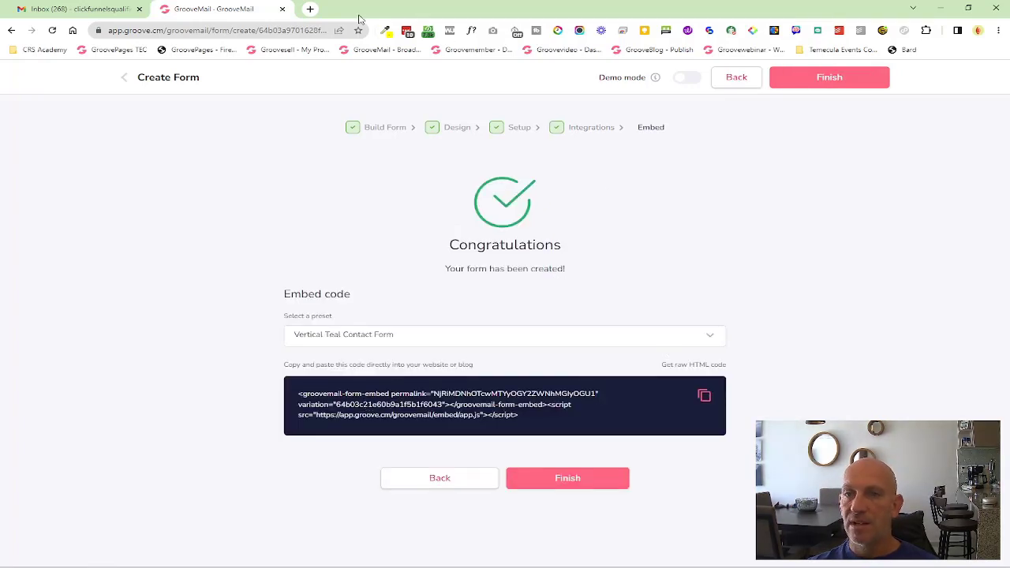
# Search the web for "html preview" in a new browser tab and open the HTML Online Viewer site.
pyautogui.click(311, 9)
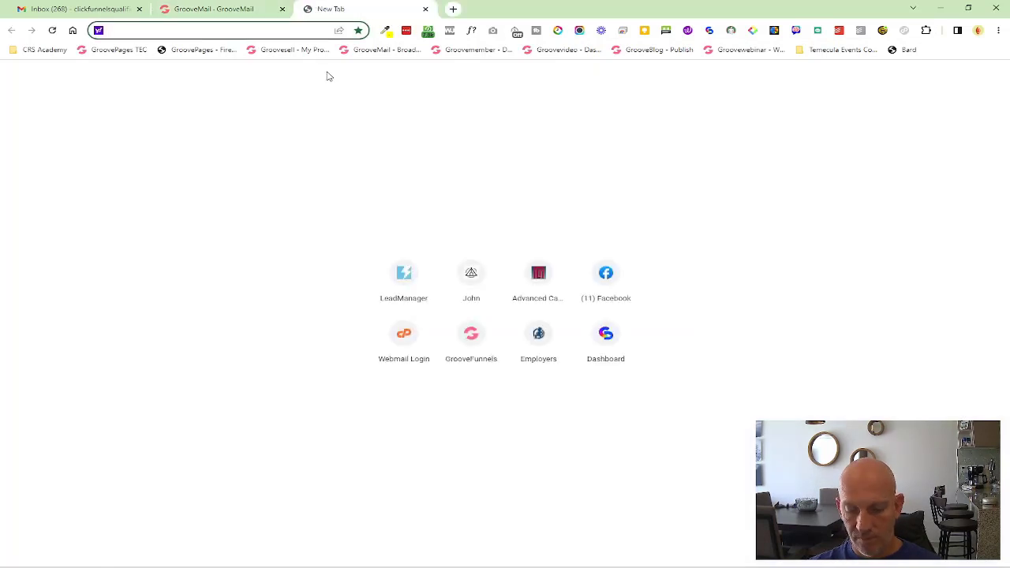
pyautogui.write('html ')
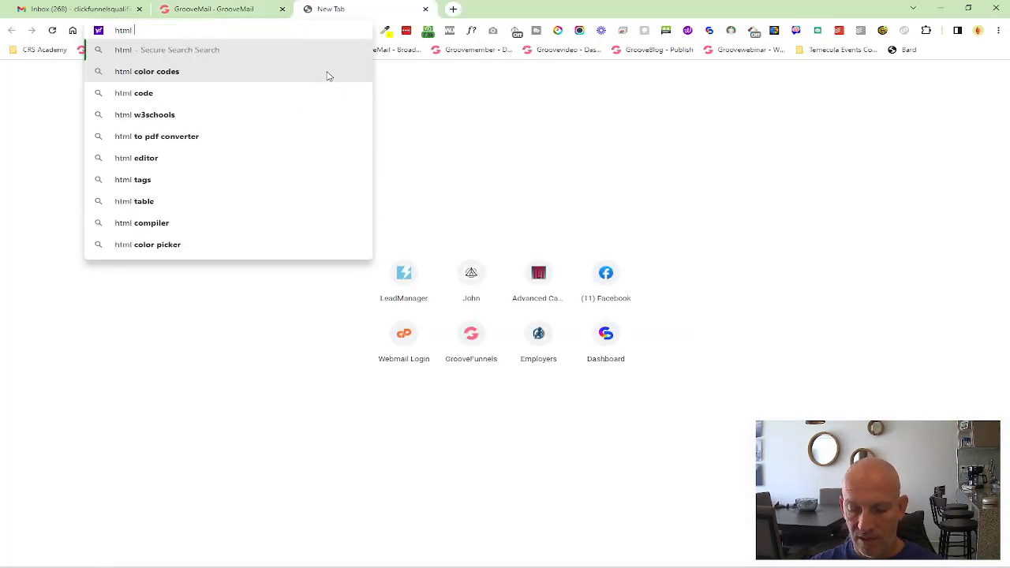
pyautogui.write('preview')
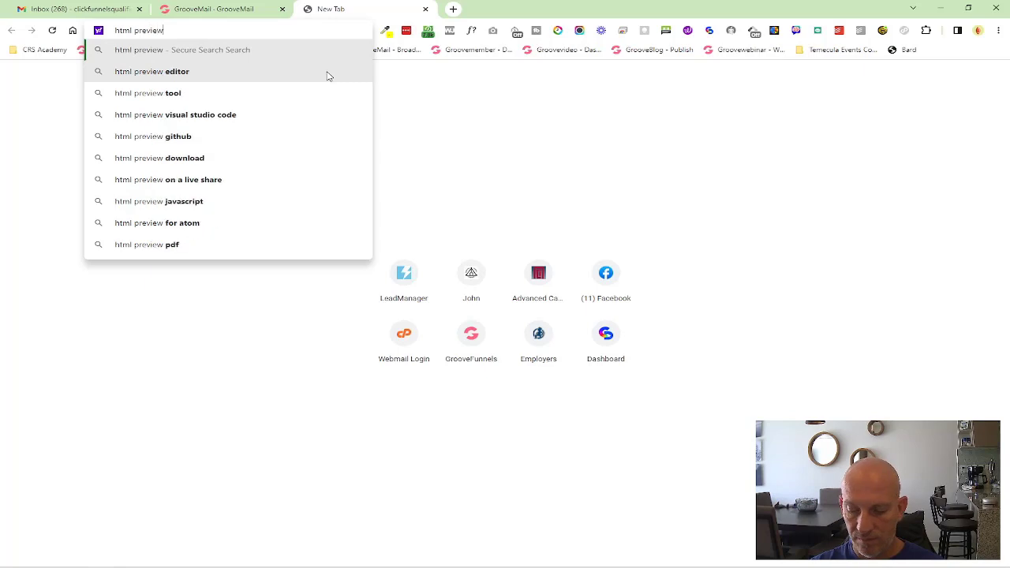
pyautogui.press('Return')
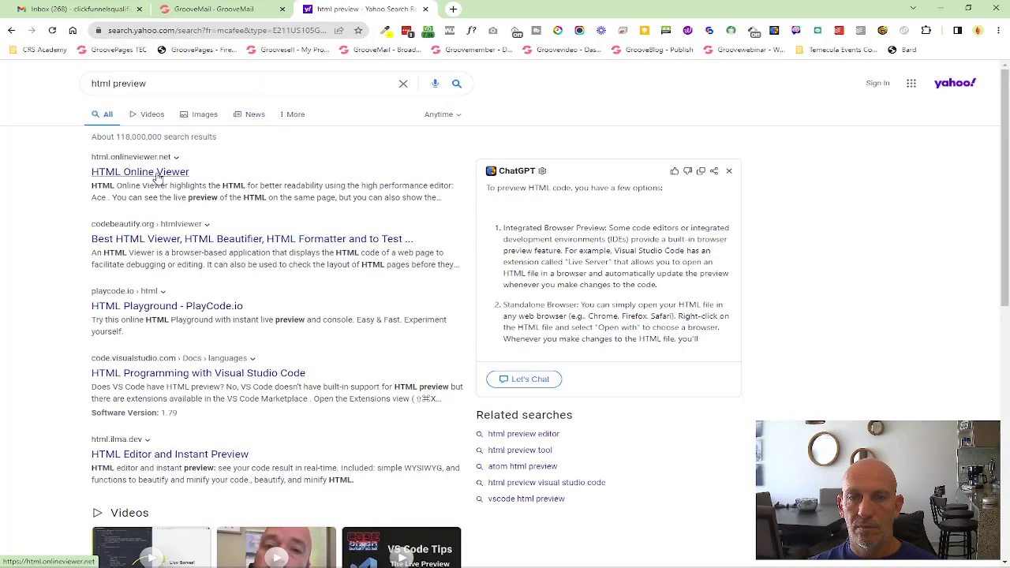
pyautogui.click(156, 176)
# Copy the Vertical Teal Contact Form embed code from GrooveMail and paste it into HTML Online Viewer's editor.
pyautogui.click(213, 9)
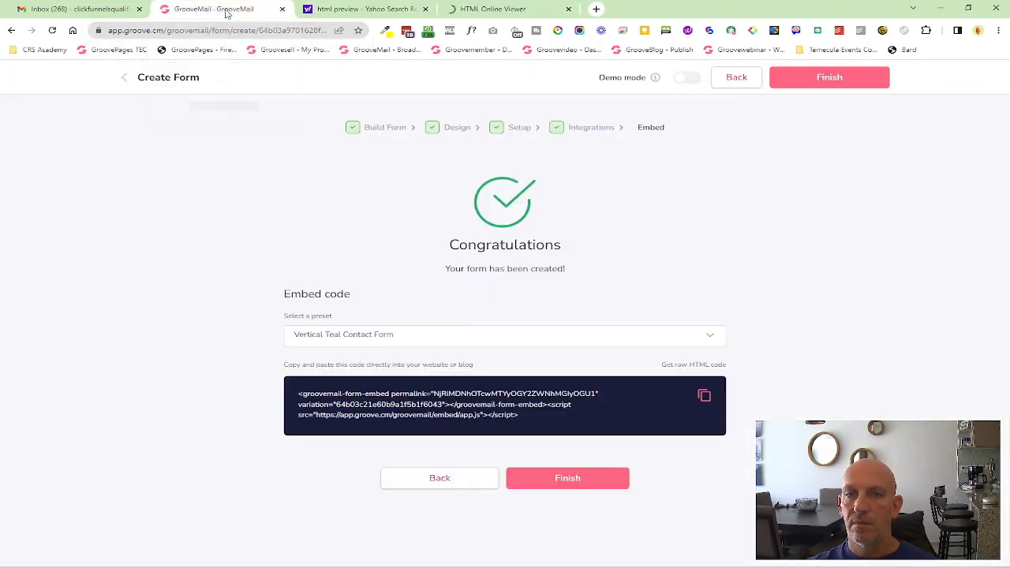
pyautogui.click(704, 398)
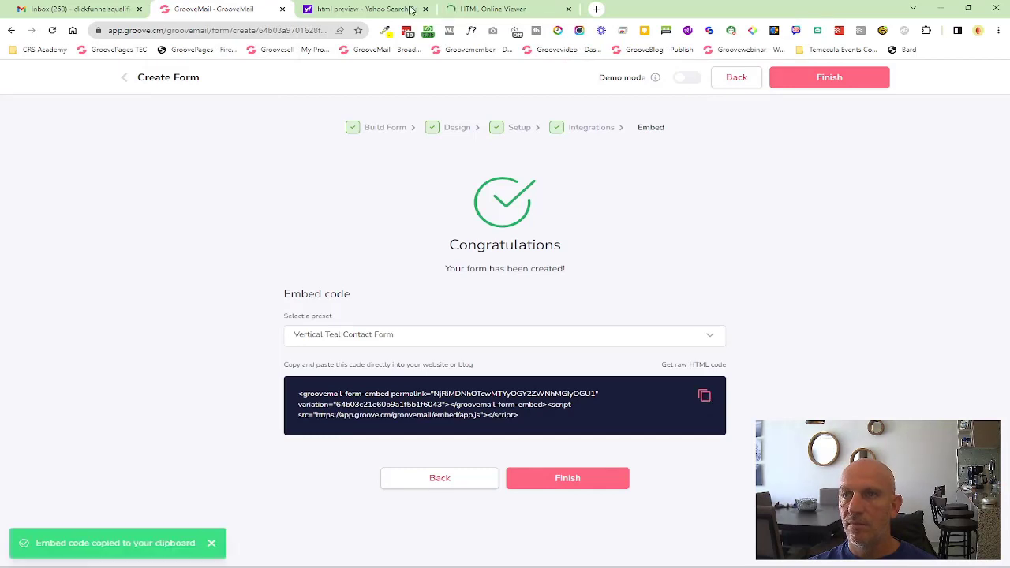
pyautogui.click(494, 10)
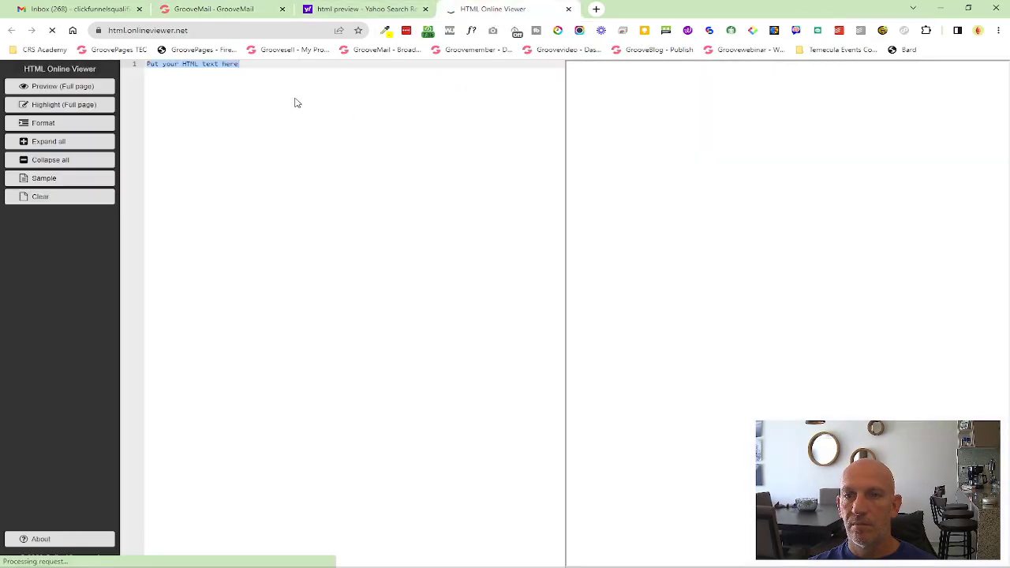
pyautogui.hotkey('ctrl', 'v')
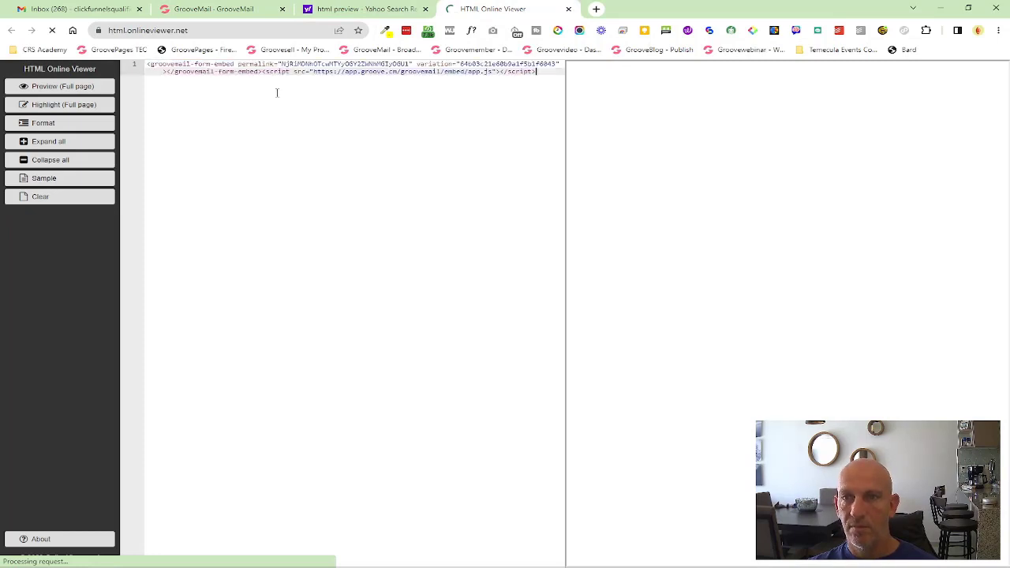
# Fill in the contact's details, including the email address, in the previewed form and submit it.
pyautogui.click(666, 129)
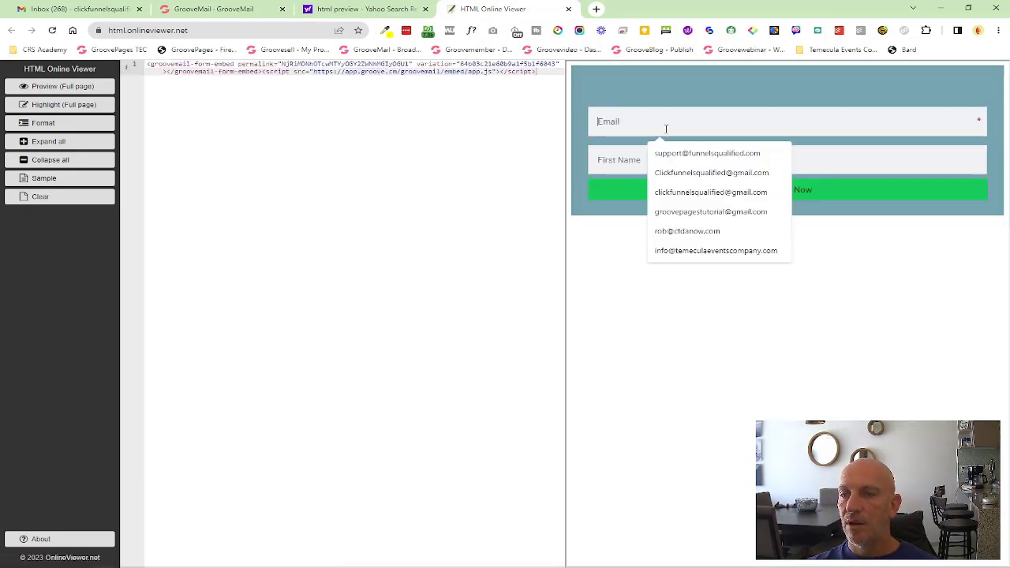
pyautogui.click(701, 172)
pyautogui.click(657, 163)
pyautogui.click(676, 192)
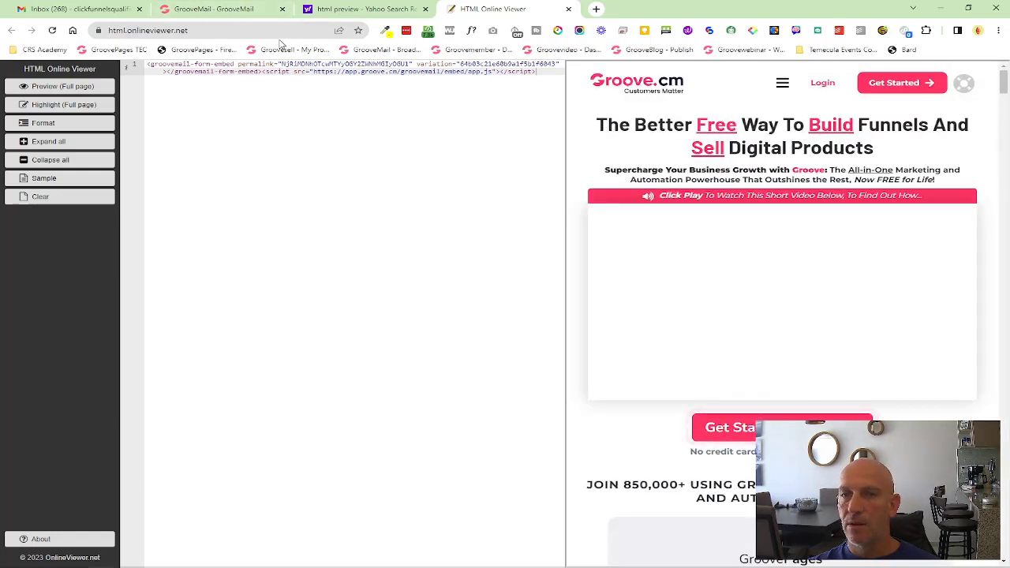
# Switch to the Gmail inbox and open the GrooveSell email "Here are your files" to check its file link.
pyautogui.click(241, 11)
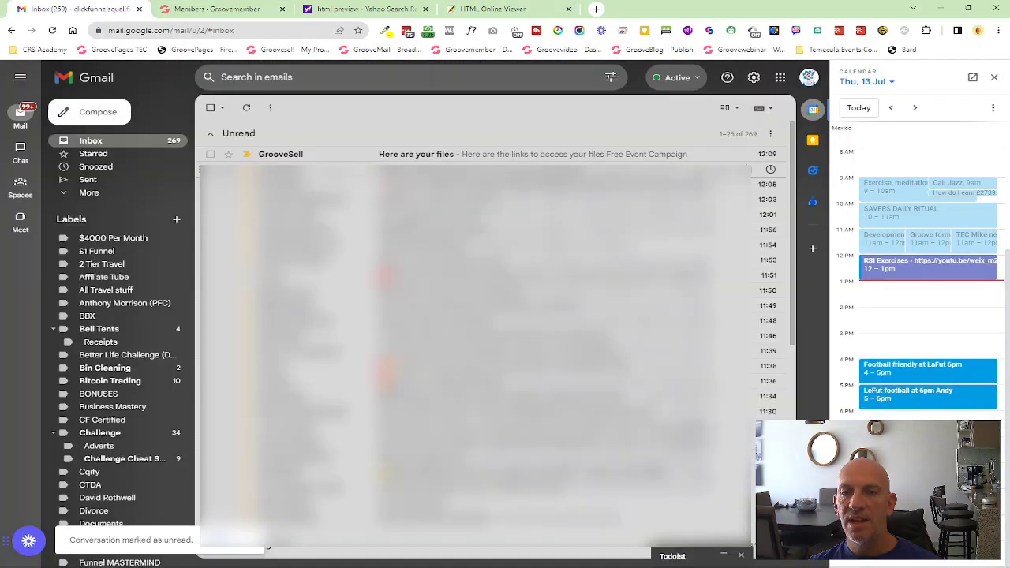
pyautogui.click(407, 157)
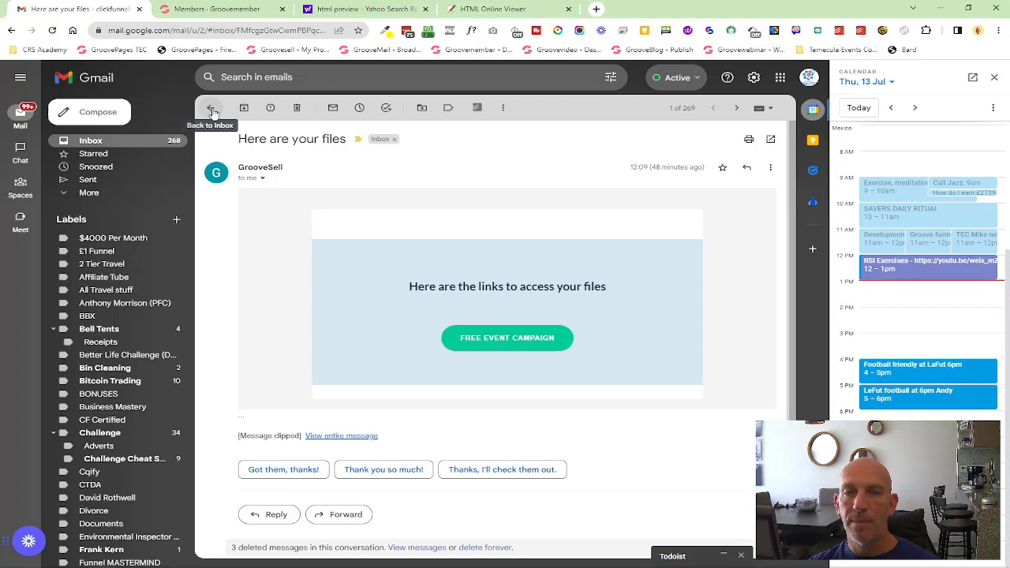
# Return to GrooveMail's embed page, try the Simple Blue Button preset, and select Vertical Teal Contact Form again.
pyautogui.hotkey('ctrl', 'Tab')
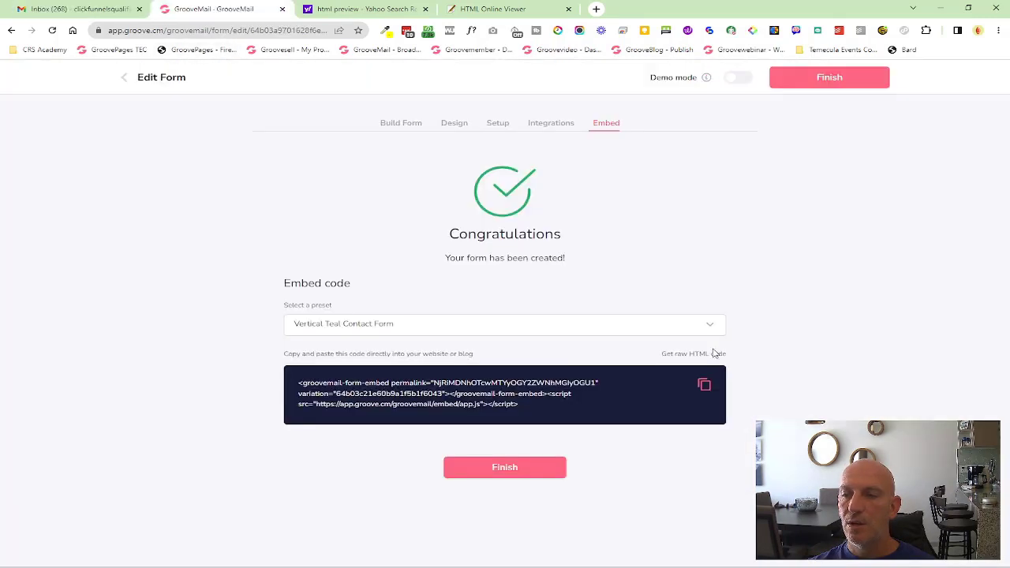
pyautogui.click(710, 328)
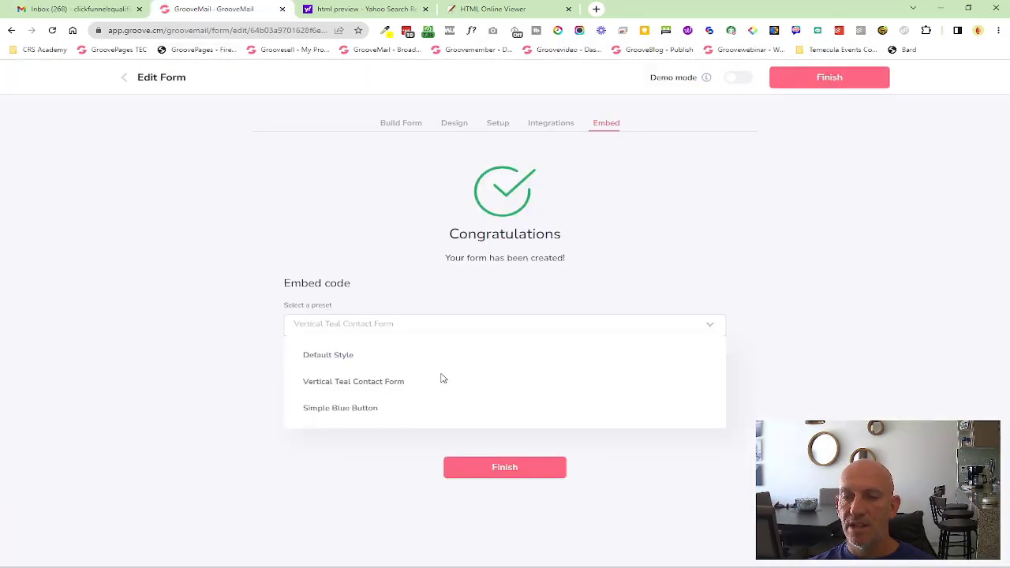
pyautogui.click(353, 409)
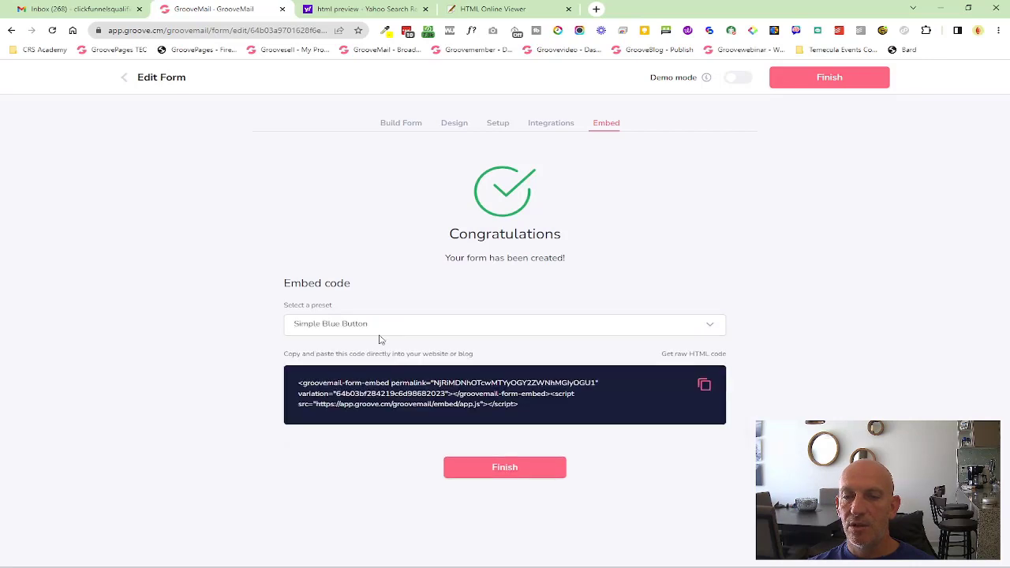
pyautogui.click(715, 325)
pyautogui.click(340, 383)
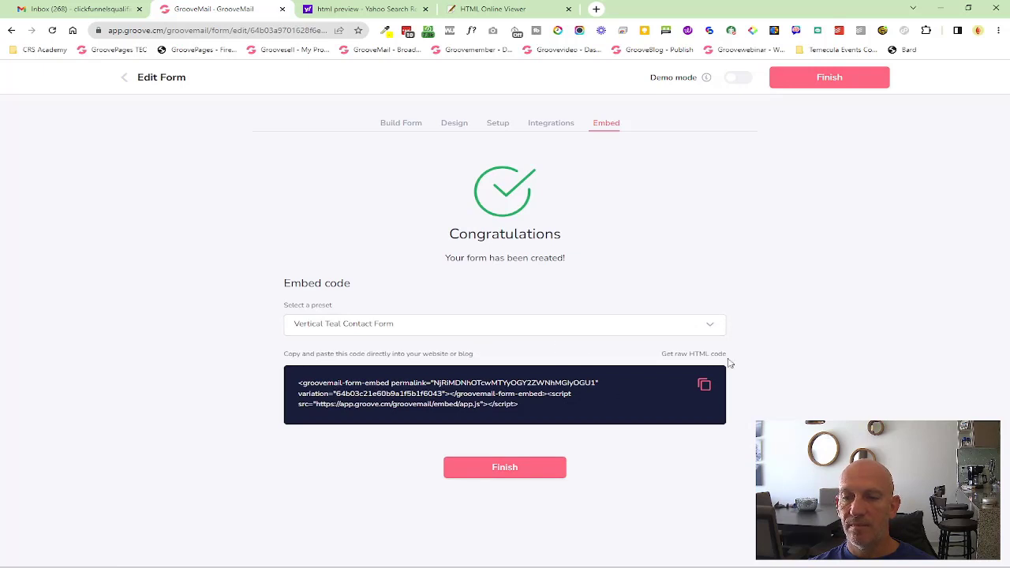
# View the raw HTML version of the code, switch back to the embed code, and finish the form.
pyautogui.click(677, 357)
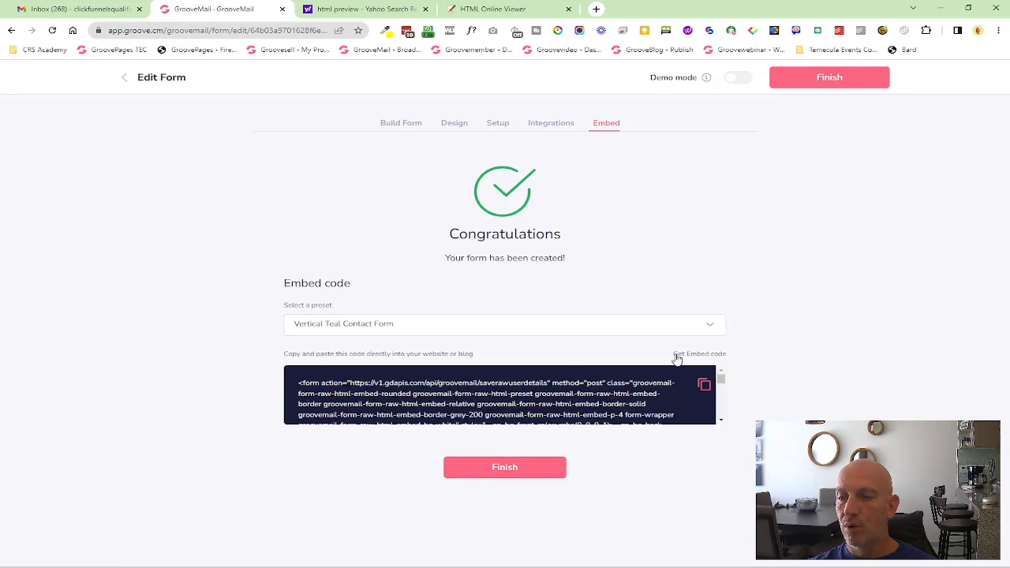
pyautogui.click(686, 357)
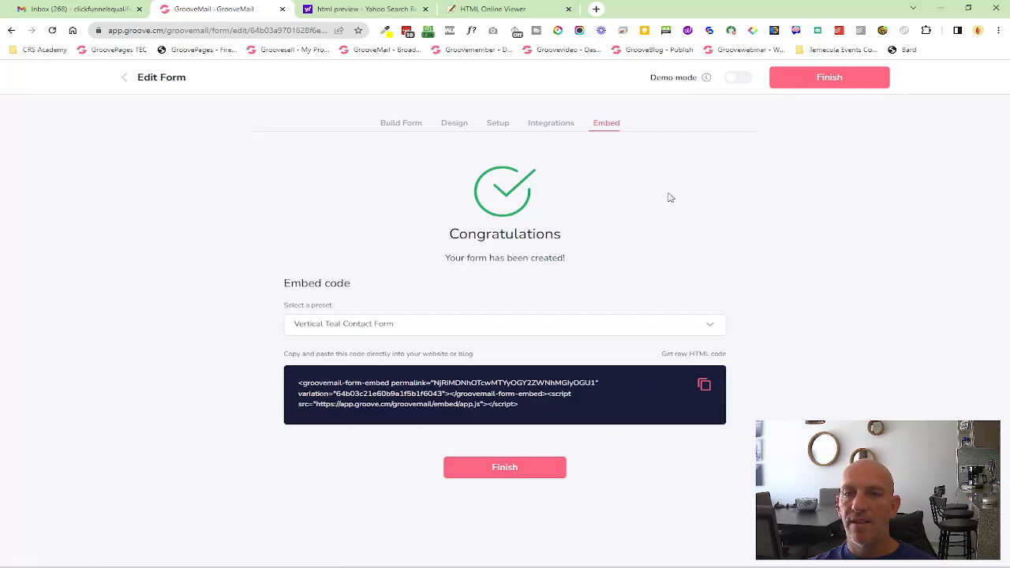
pyautogui.click(833, 78)
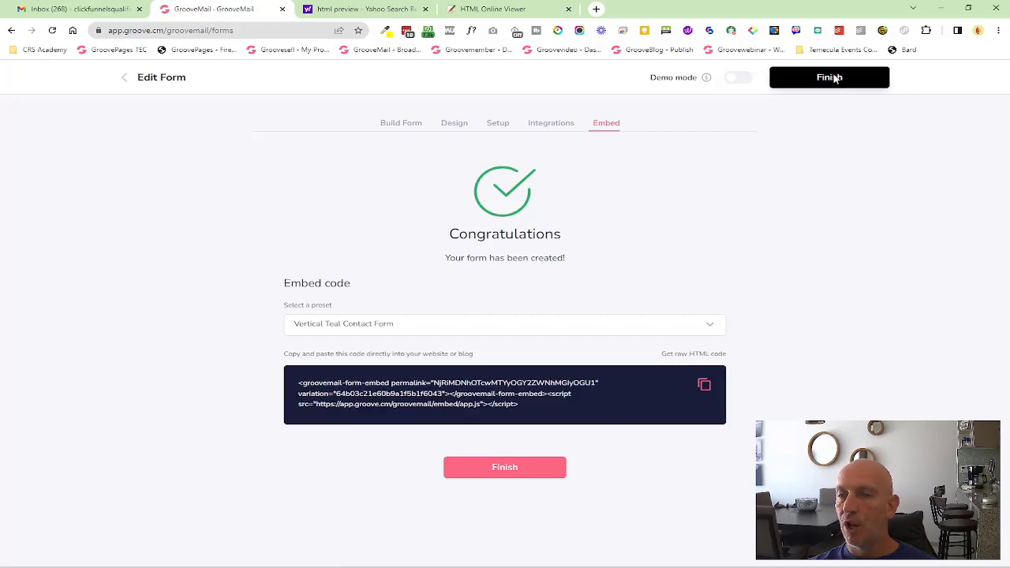